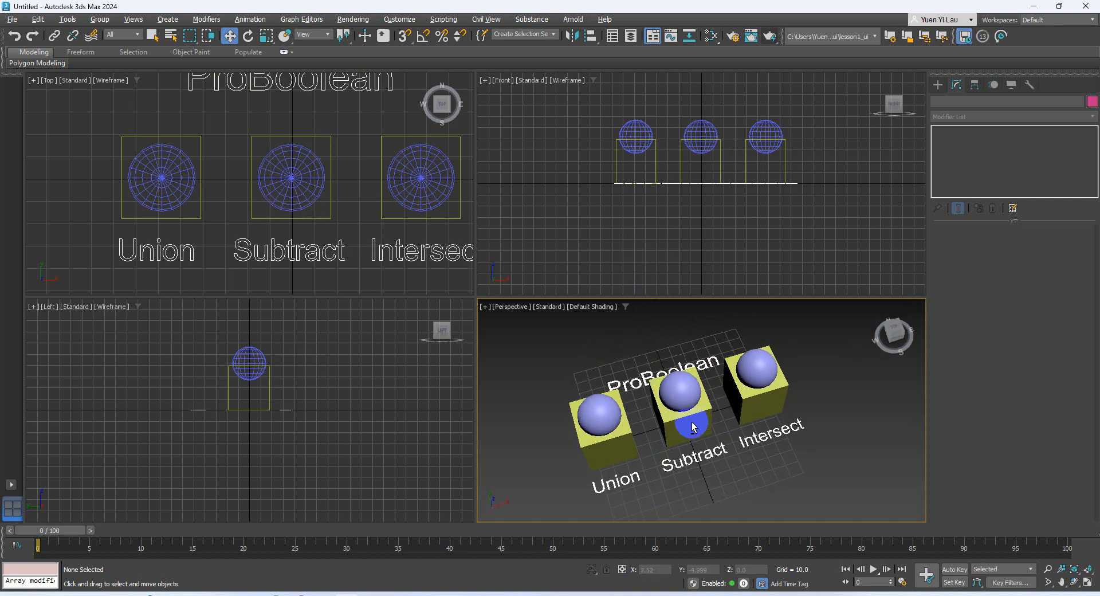
# - Maximize the Perspective view and display the Compound Objects creation tools
pyautogui.click(1087, 582)
pyautogui.scroll(3, 455, 354)
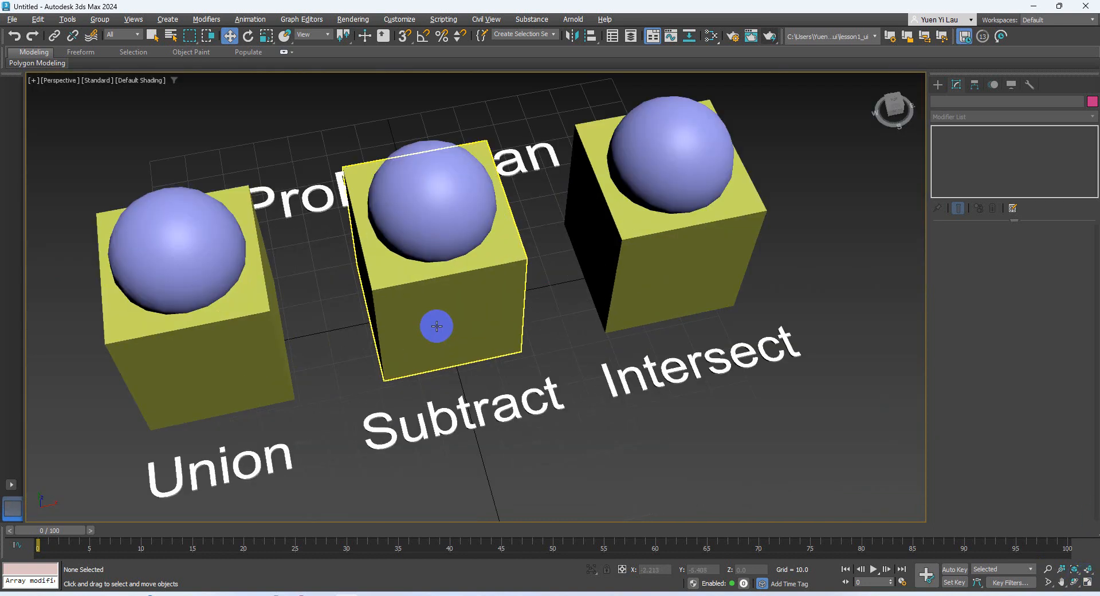
pyautogui.moveTo(437, 324); pyautogui.dragTo(506, 349, button='middle')
pyautogui.click(939, 86)
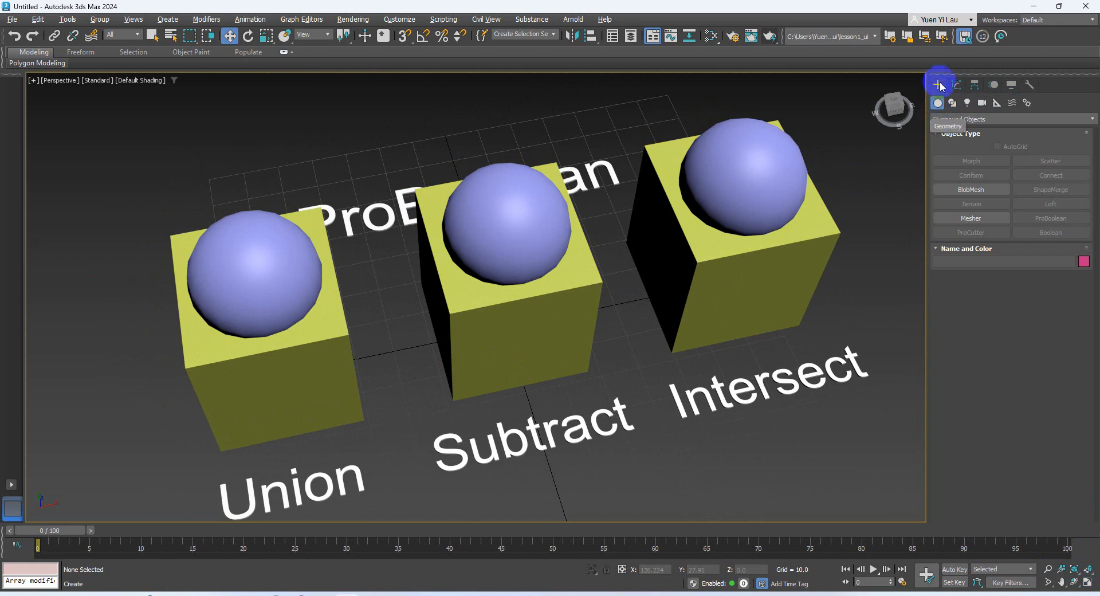
pyautogui.click(970, 118)
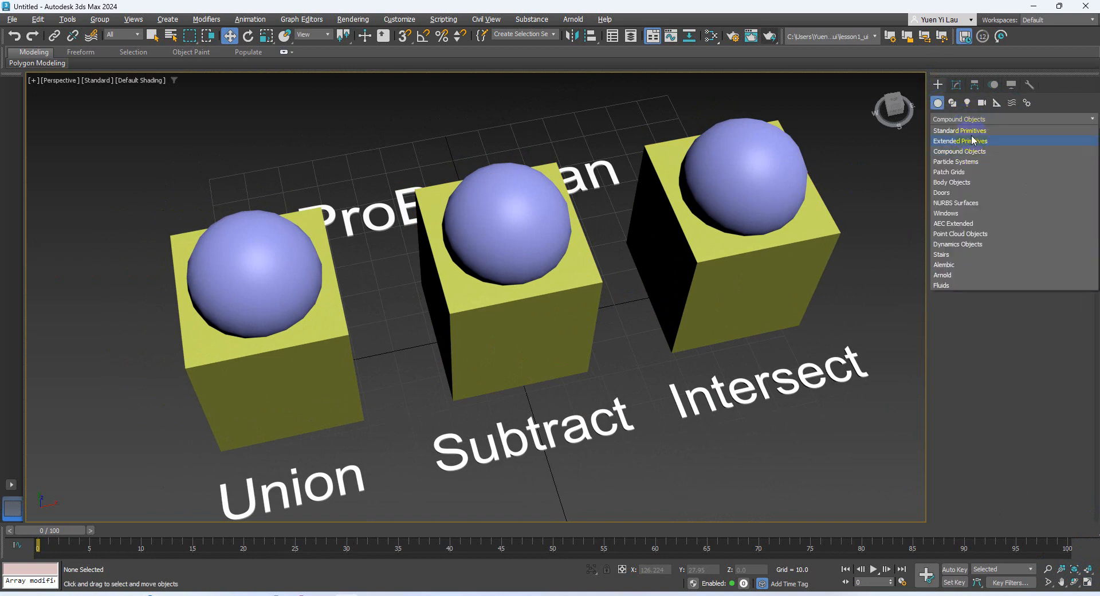
pyautogui.click(972, 152)
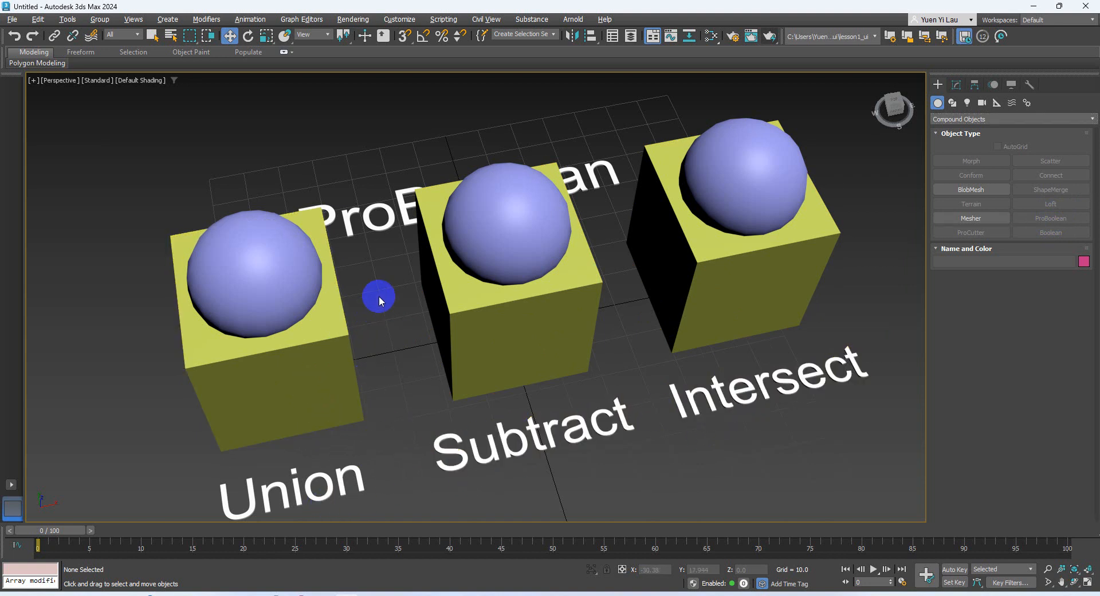
# - Merge the sphere into the box above the Union label using ProBoolean with the Union operation
pyautogui.keyDown('alt'); pyautogui.moveTo(379, 298); pyautogui.dragTo(474, 239, button='middle'); pyautogui.keyUp('alt')
pyautogui.click(421, 320)
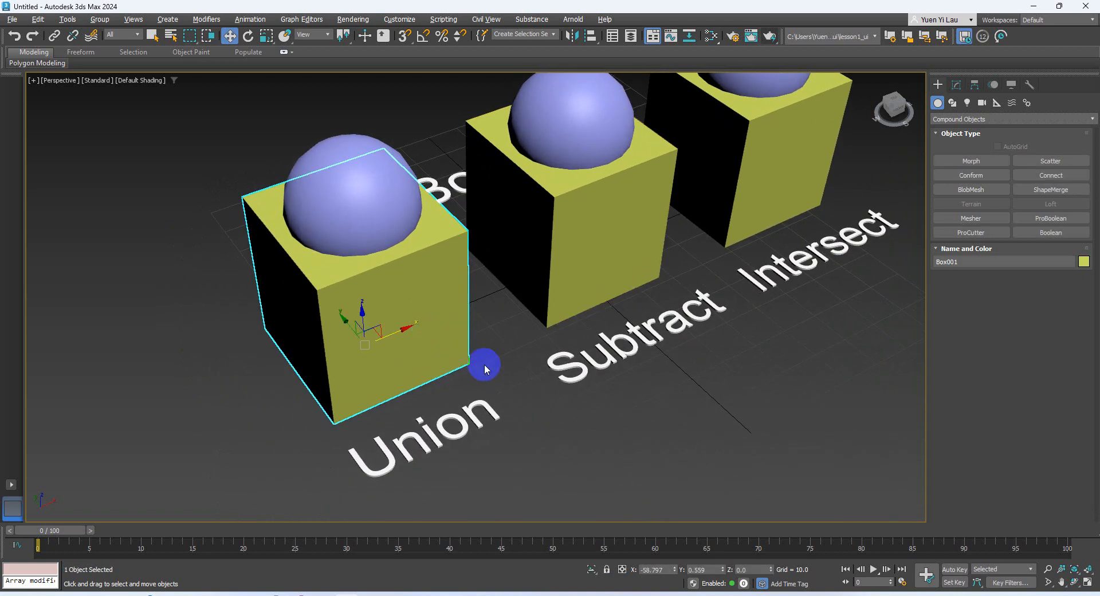
pyautogui.click(1043, 222)
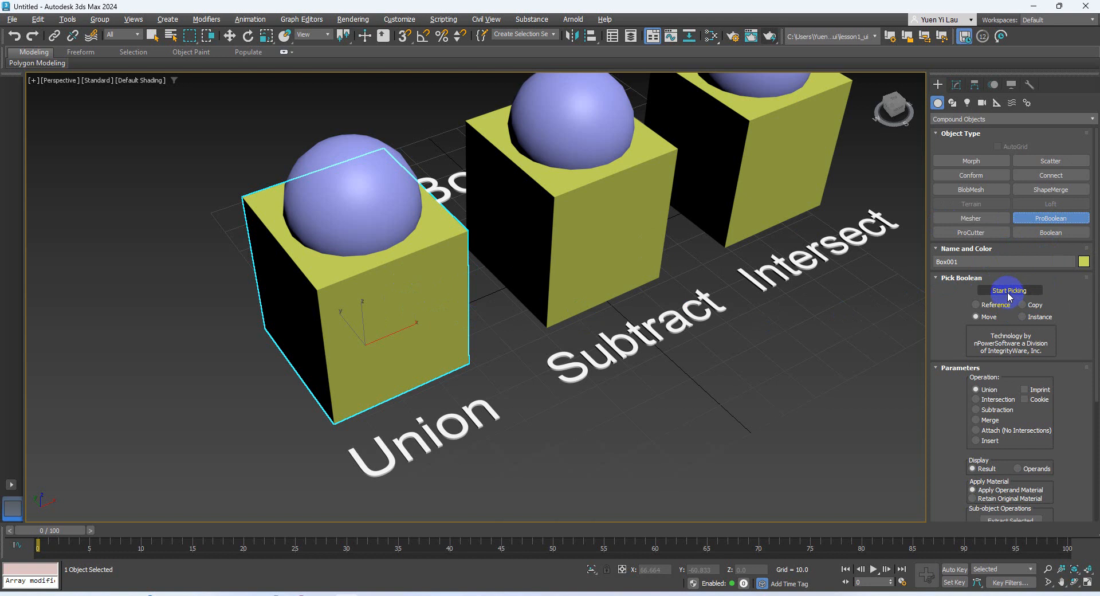
pyautogui.click(995, 412)
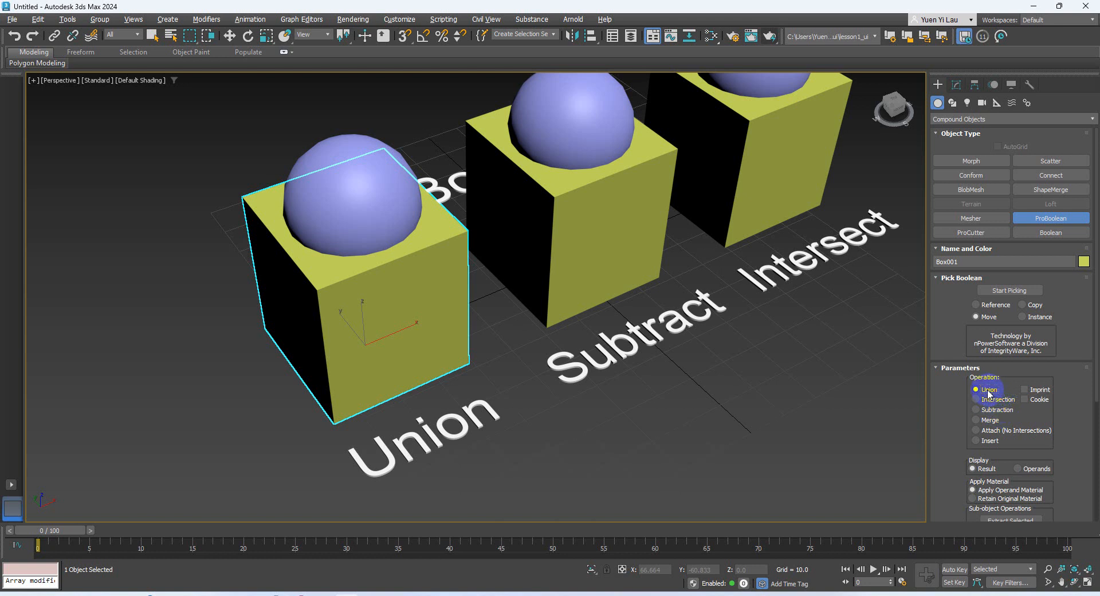
pyautogui.click(1012, 293)
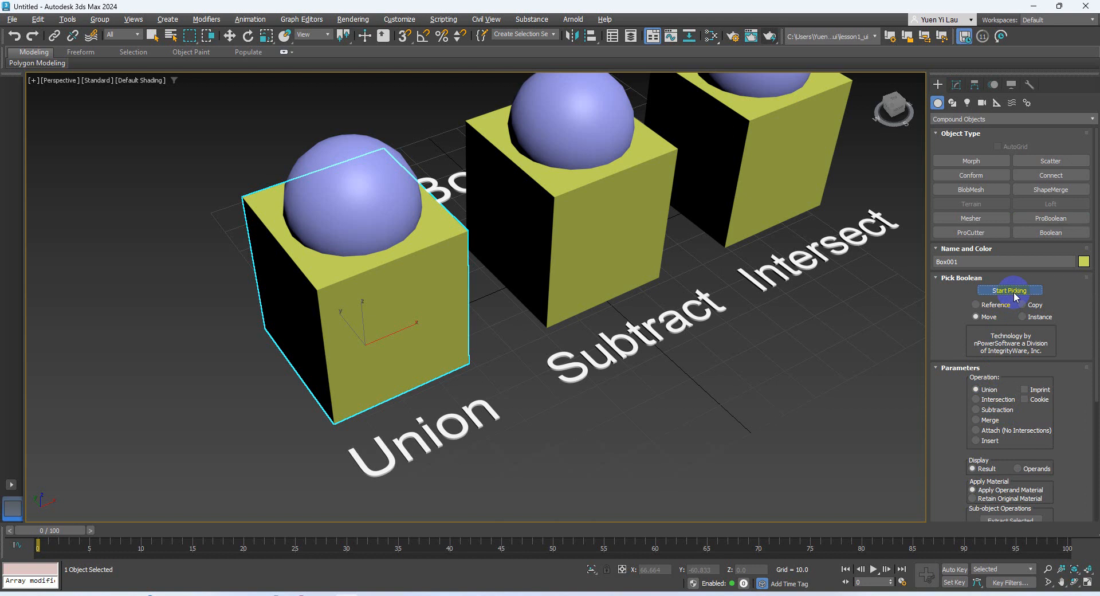
pyautogui.click(334, 208)
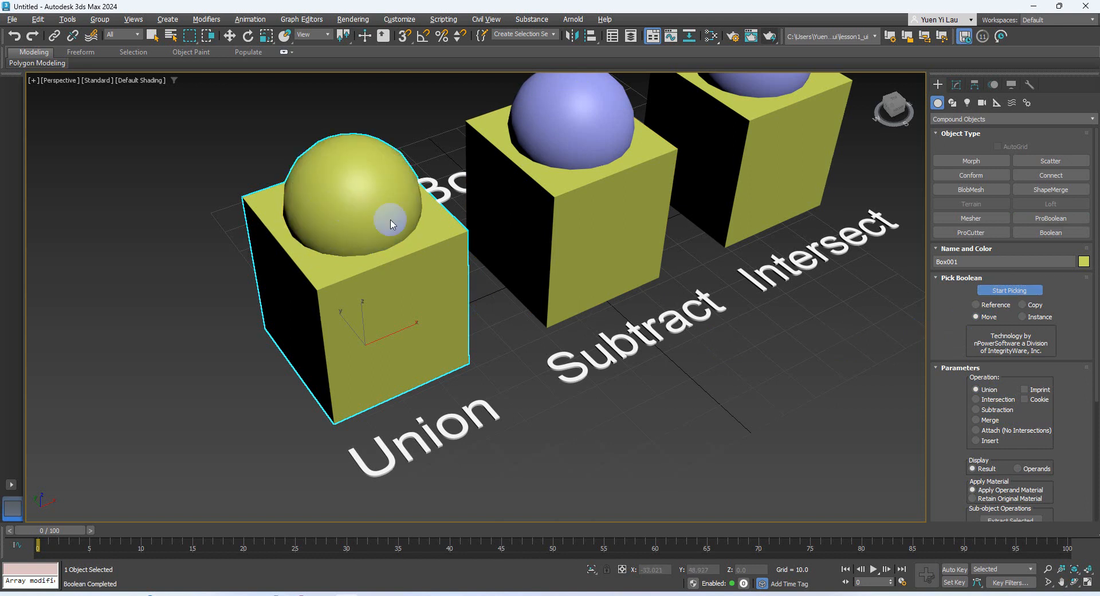
pyautogui.keyDown('alt'); pyautogui.moveTo(487, 334); pyautogui.dragTo(415, 332, button='middle'); pyautogui.keyUp('alt')
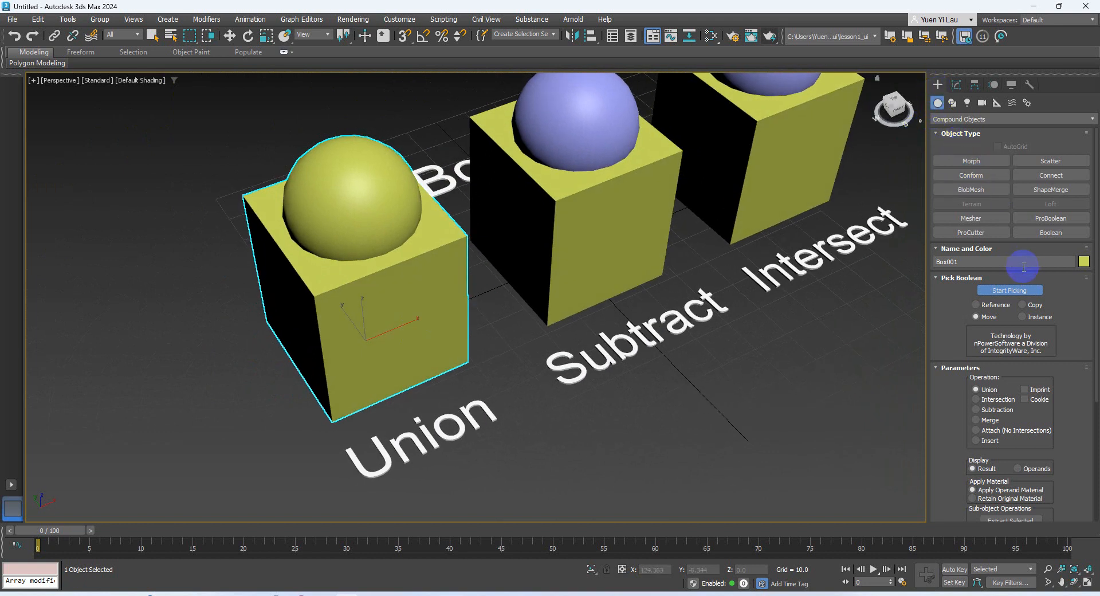
pyautogui.click(1012, 292)
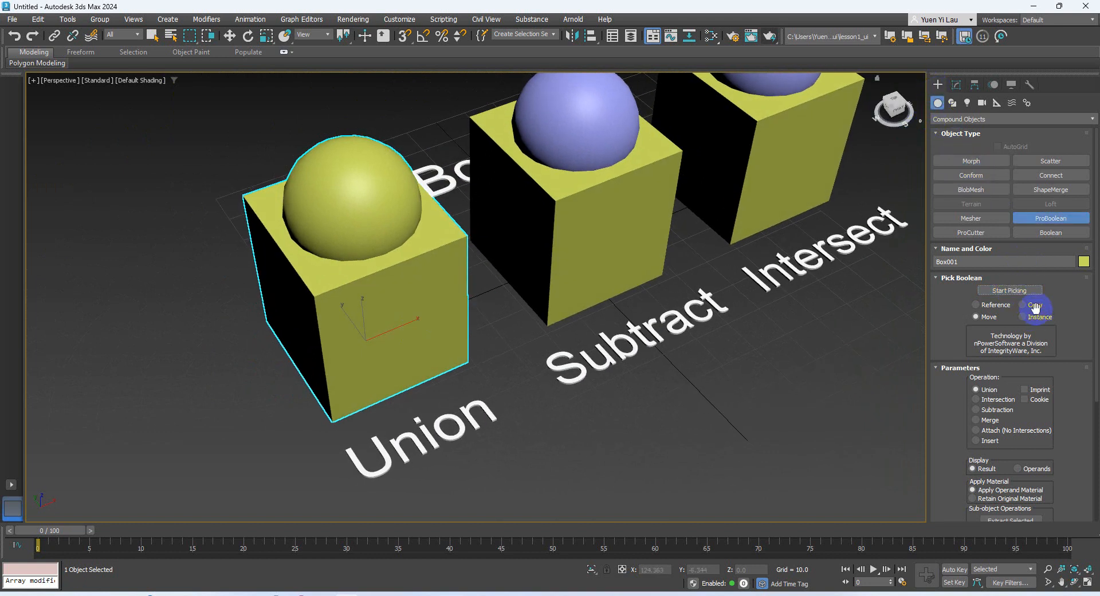
# - Restore the four-view layout and create a standard cylinder through the centre of the Union object, about 4.5 in radius and 77 high
pyautogui.click(958, 119)
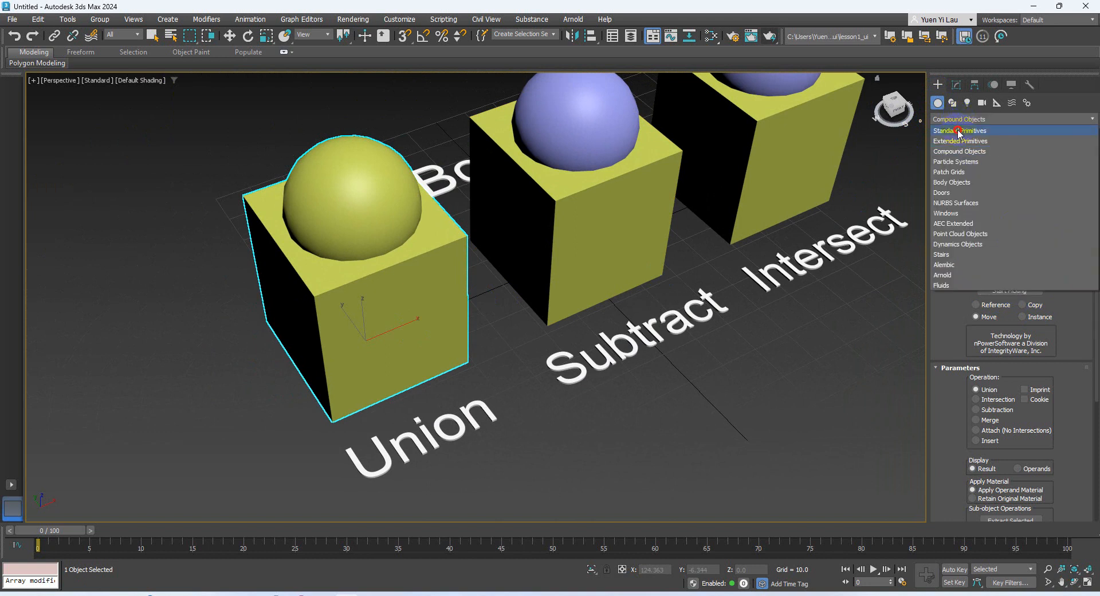
pyautogui.click(958, 132)
pyautogui.click(1048, 176)
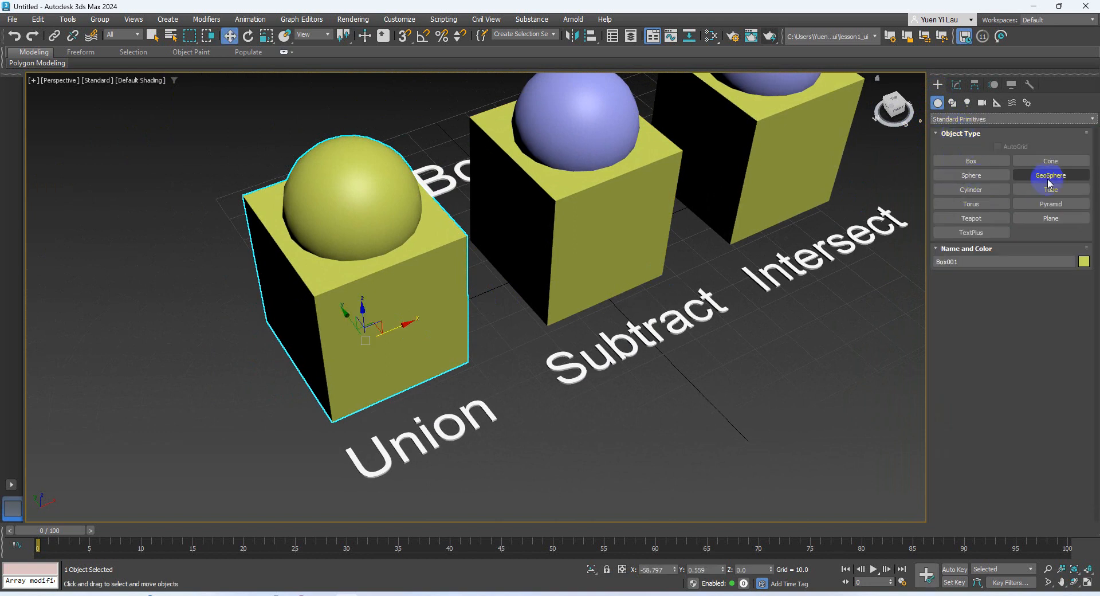
pyautogui.click(972, 189)
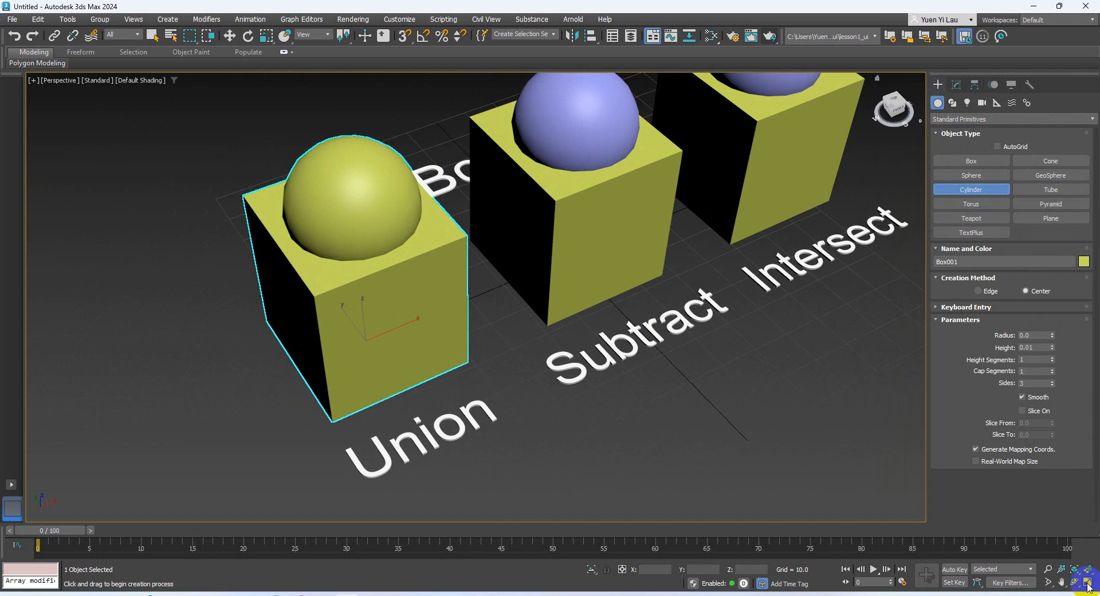
pyautogui.click(1088, 582)
pyautogui.scroll(-2, 251, 255)
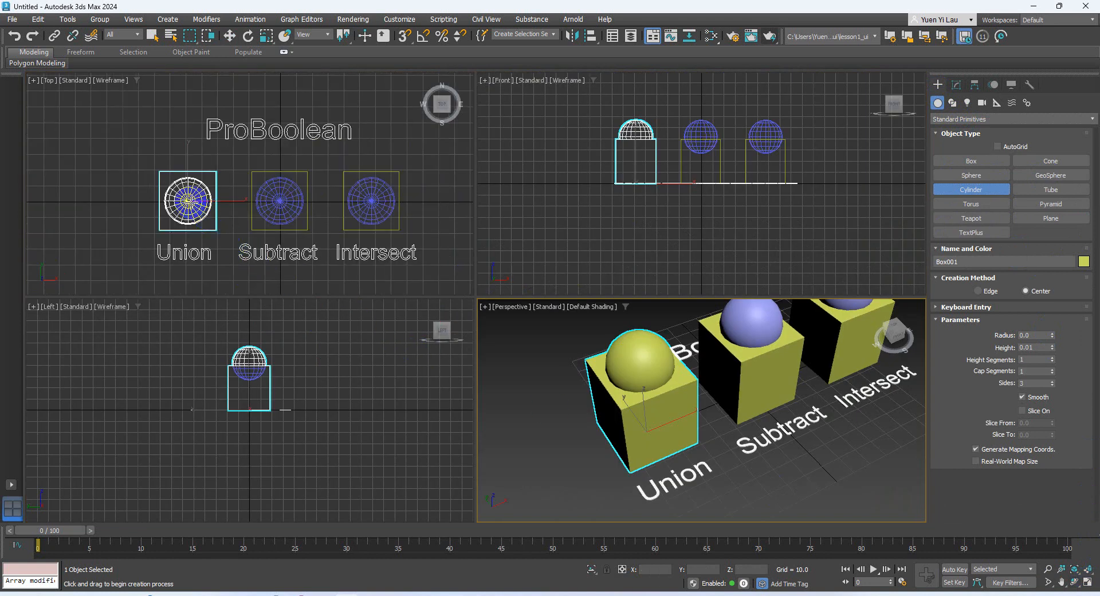
pyautogui.moveTo(188, 201); pyautogui.dragTo(193, 197)
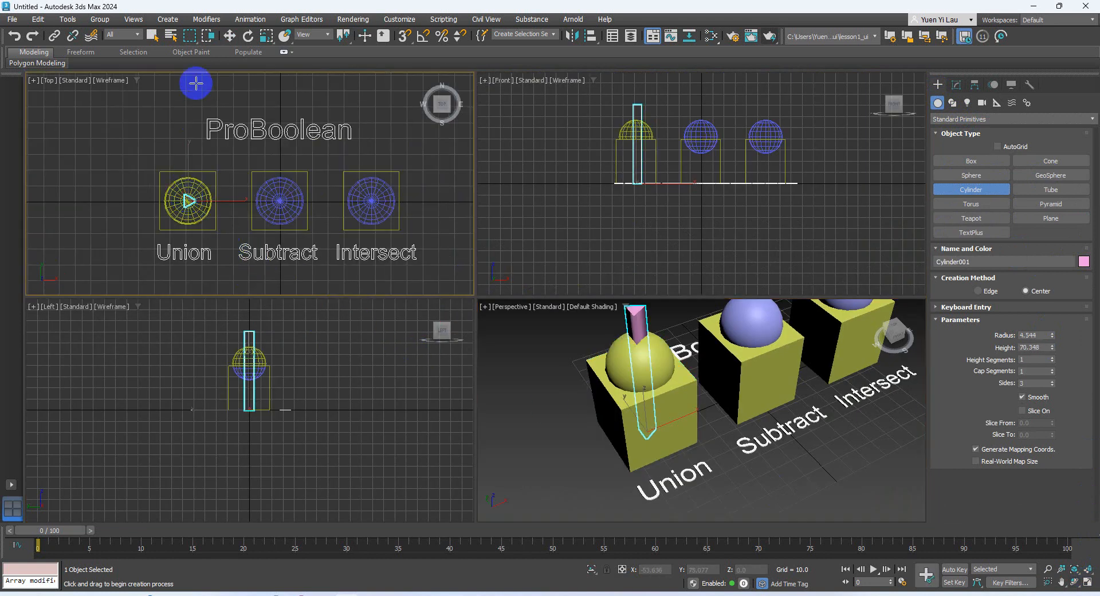
pyautogui.click(280, 121)
# - Set the cylinder's number of sides to 12
pyautogui.click(1031, 383)
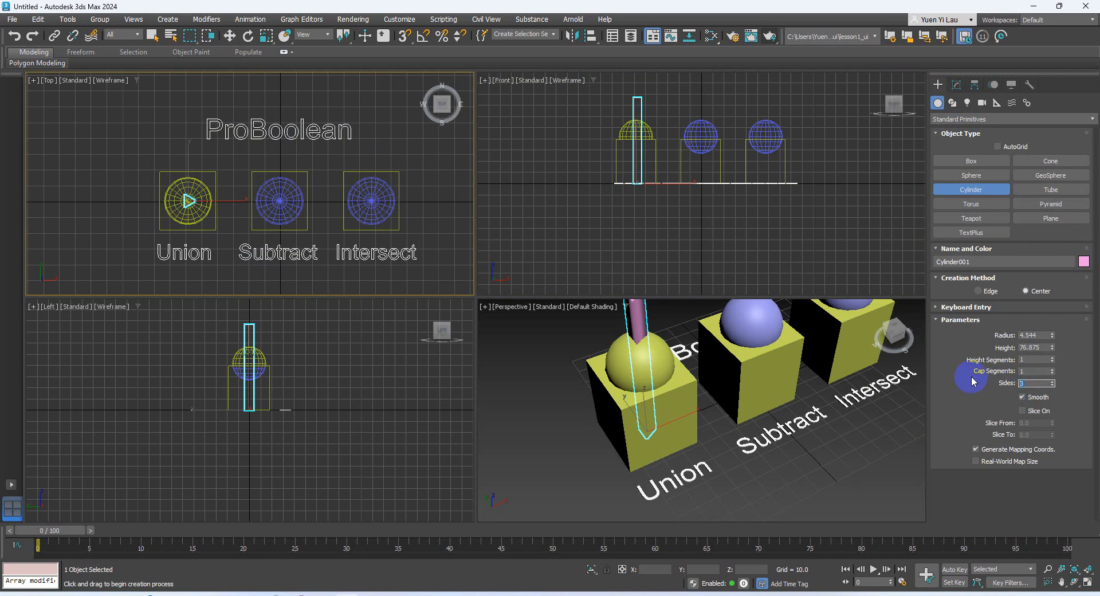
pyautogui.press('Return')
pyautogui.moveTo(647, 482); pyautogui.dragTo(665, 518, button='middle')
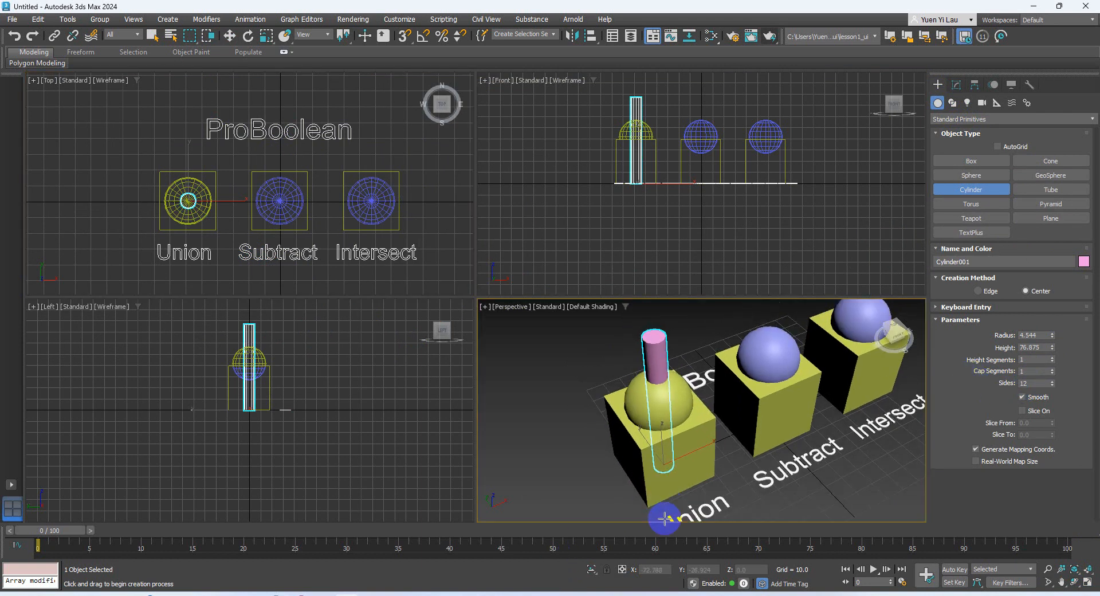
# - Clone the cylinder along X as 2 copies, placing them at the centres of the Subtract and Intersect boxes
pyautogui.click(230, 36)
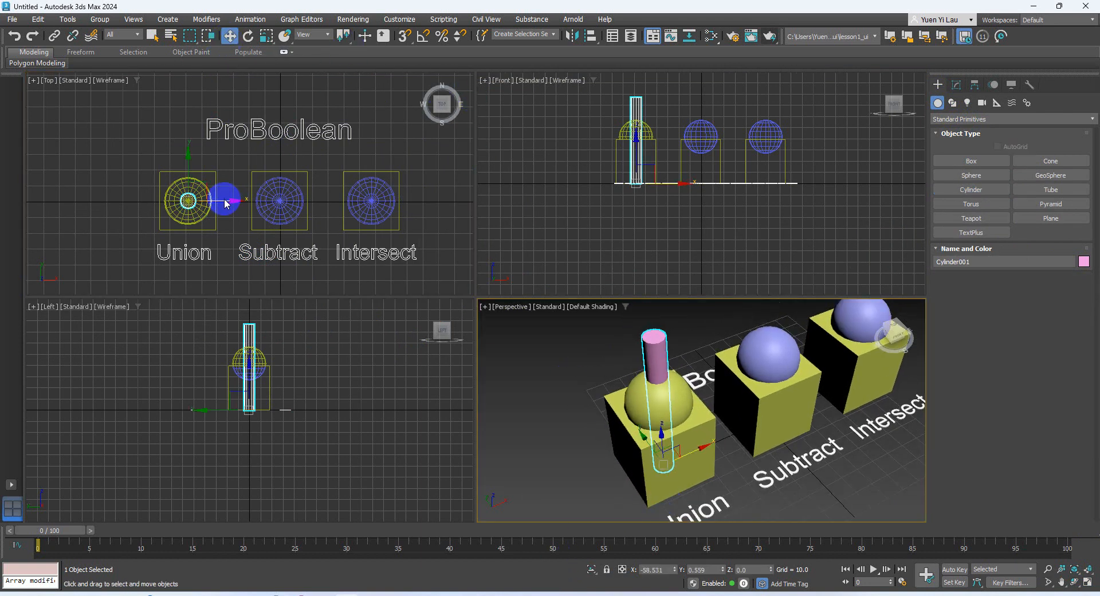
pyautogui.click(223, 203)
pyautogui.keyDown('shift'); pyautogui.moveTo(223, 203); pyautogui.dragTo(280, 201); pyautogui.keyUp('shift')
pyautogui.click(579, 305)
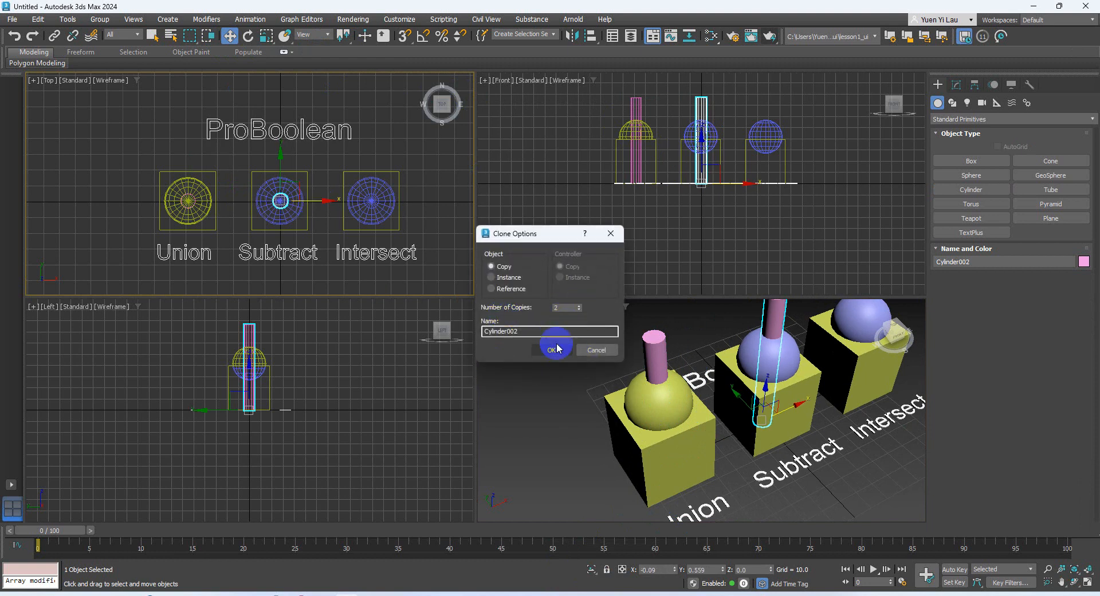
pyautogui.click(551, 349)
pyautogui.click(671, 273)
# - Add the cylinder to the existing Union ProBoolean object with the Union operation, then end operand picking
pyautogui.click(662, 390)
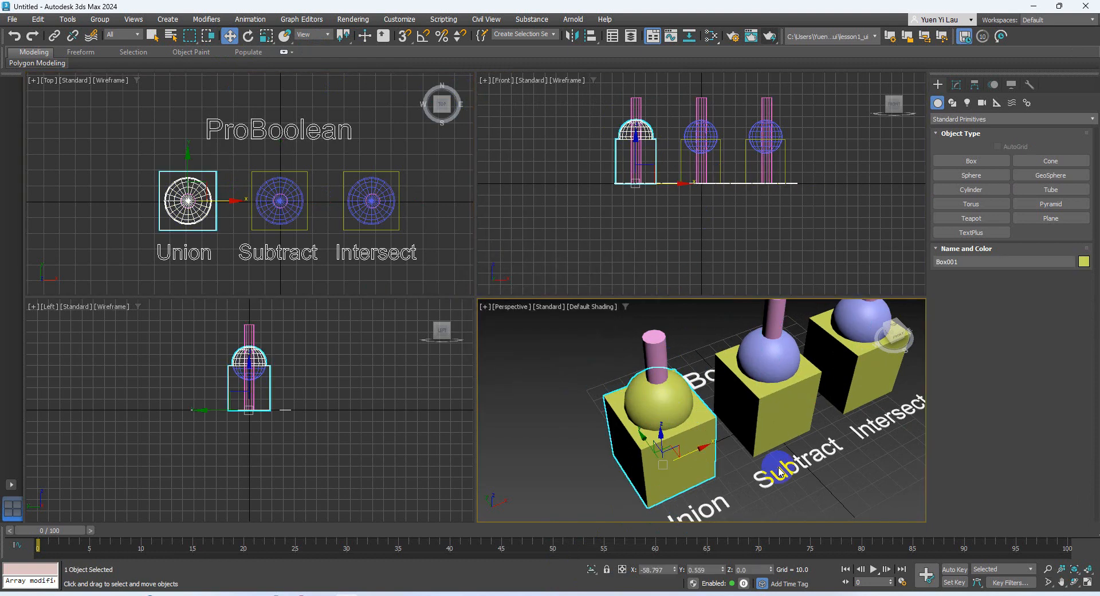
pyautogui.click(957, 84)
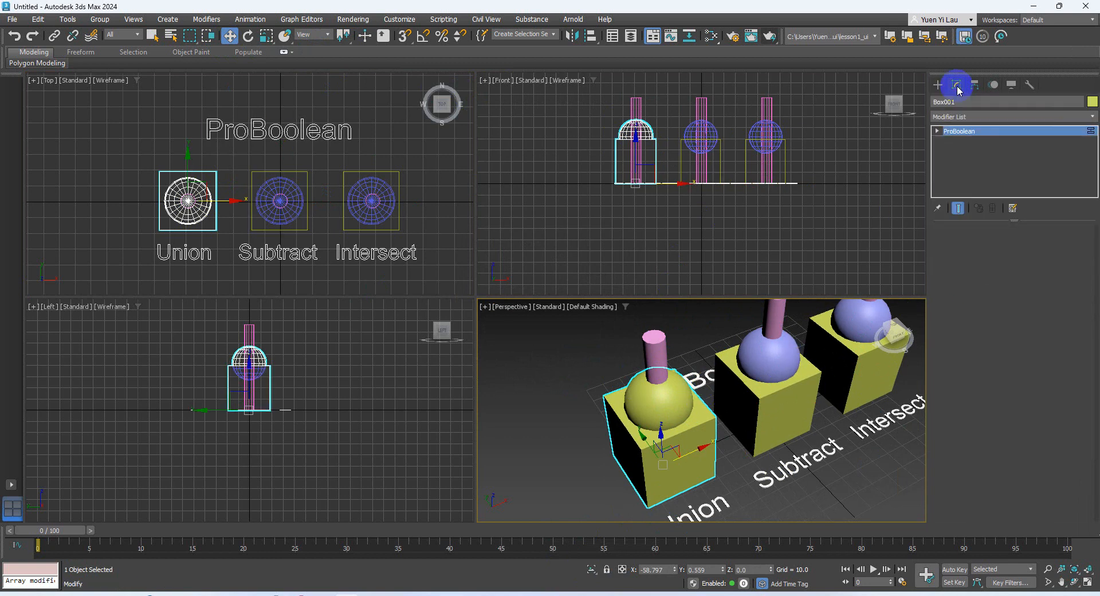
pyautogui.click(948, 132)
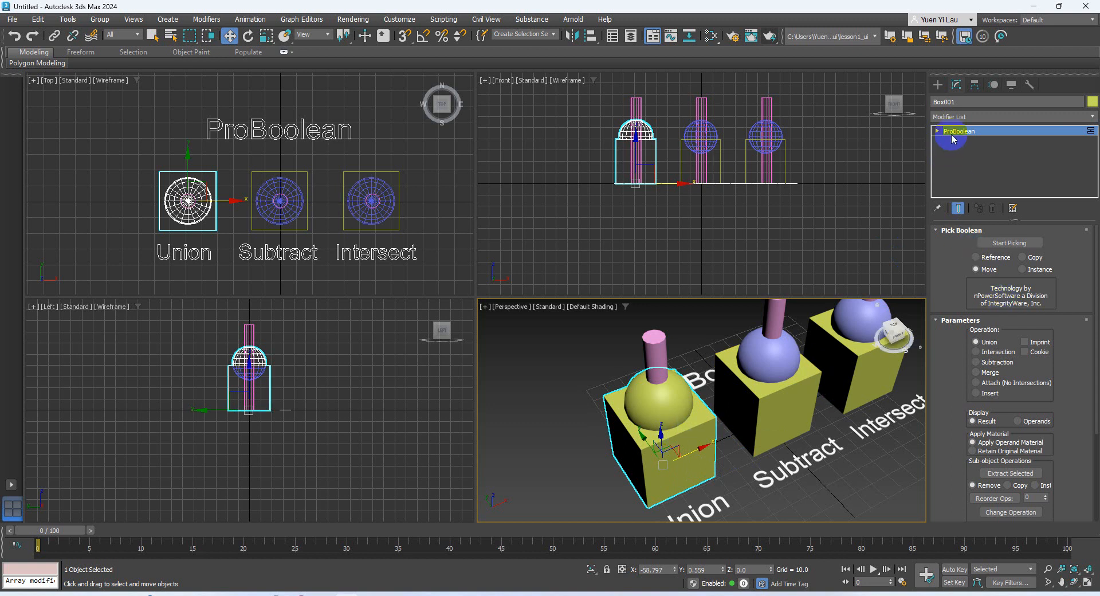
pyautogui.click(1006, 247)
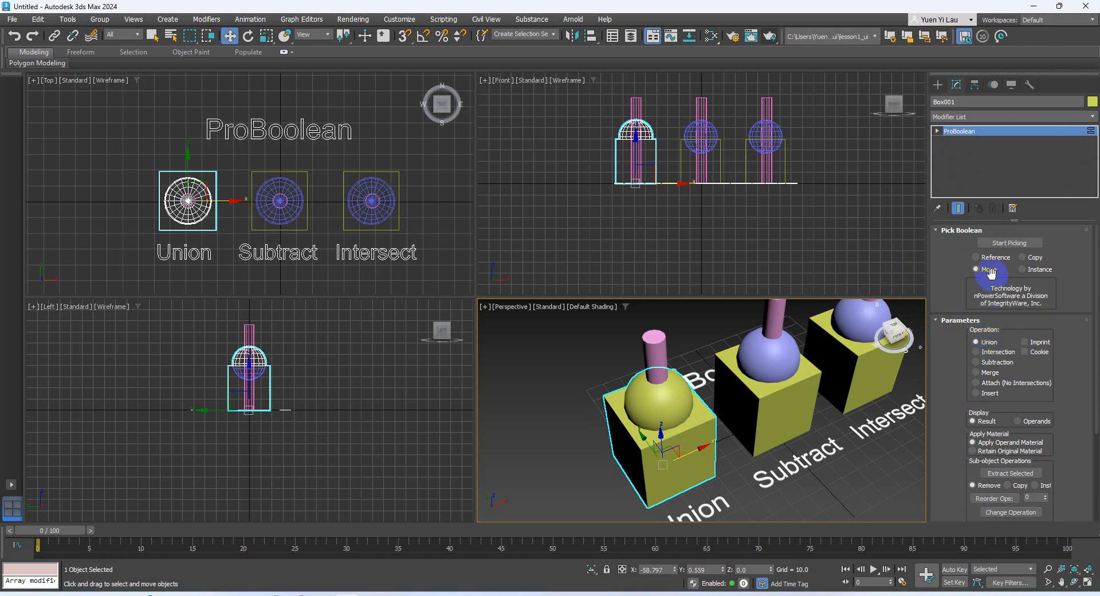
pyautogui.click(1003, 245)
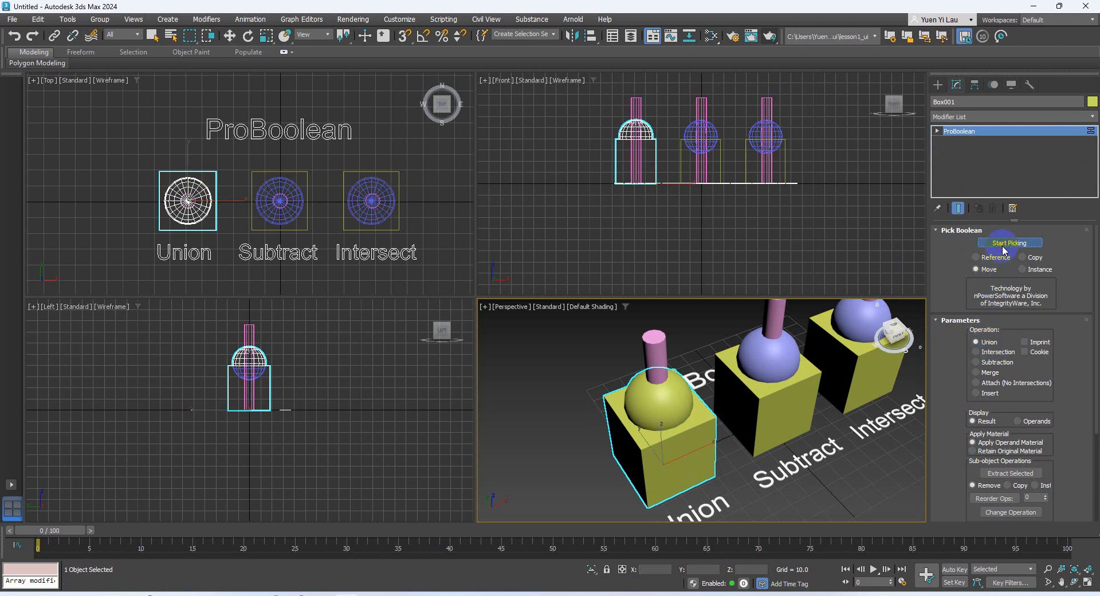
pyautogui.click(671, 358)
pyautogui.keyDown('alt'); pyautogui.moveTo(678, 412); pyautogui.dragTo(678, 389, button='middle'); pyautogui.keyUp('alt')
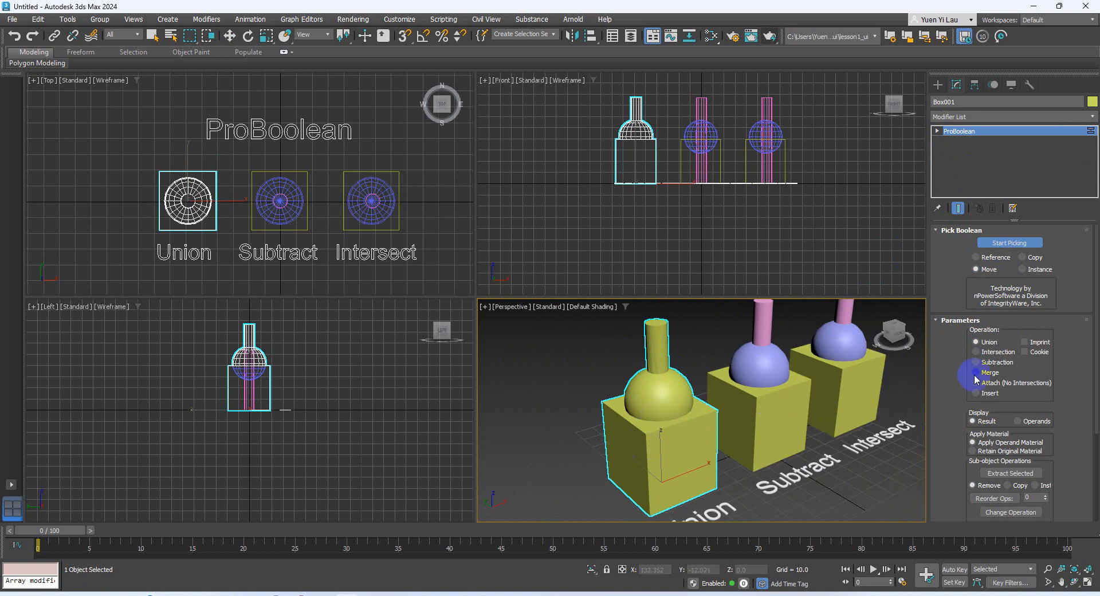
pyautogui.moveTo(1070, 374); pyautogui.dragTo(1062, 239)
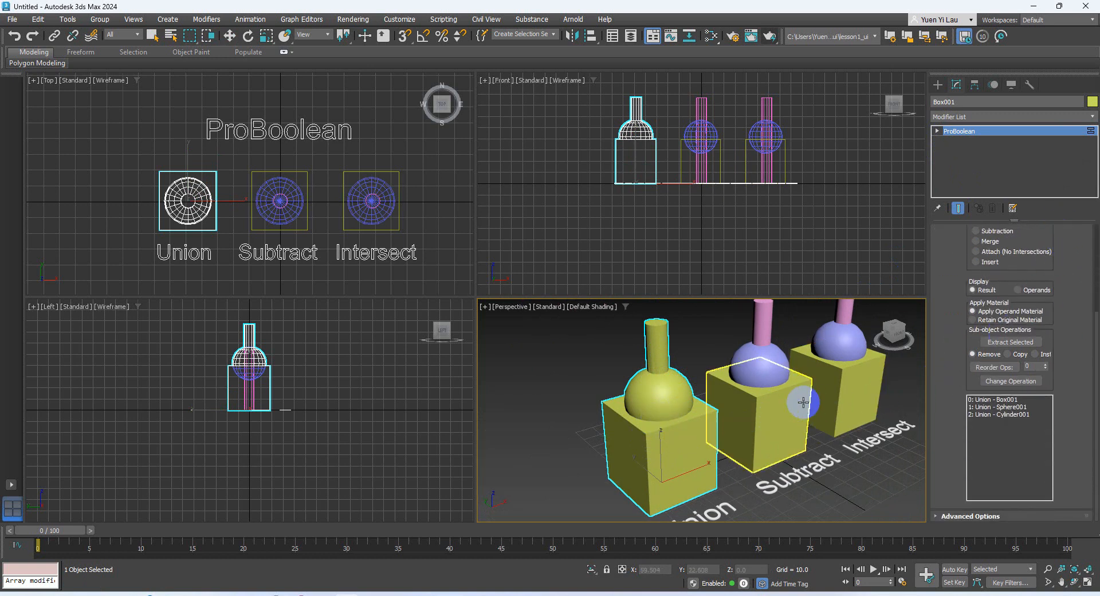
pyautogui.keyDown('alt'); pyautogui.moveTo(747, 367); pyautogui.dragTo(551, 329, button='middle'); pyautogui.keyUp('alt')
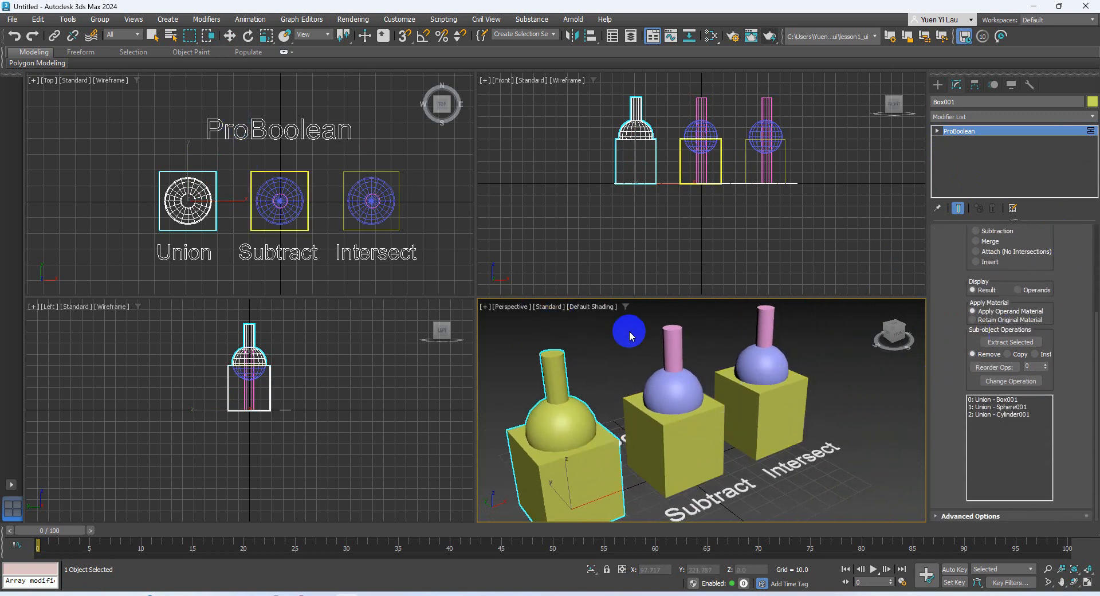
pyautogui.click(229, 36)
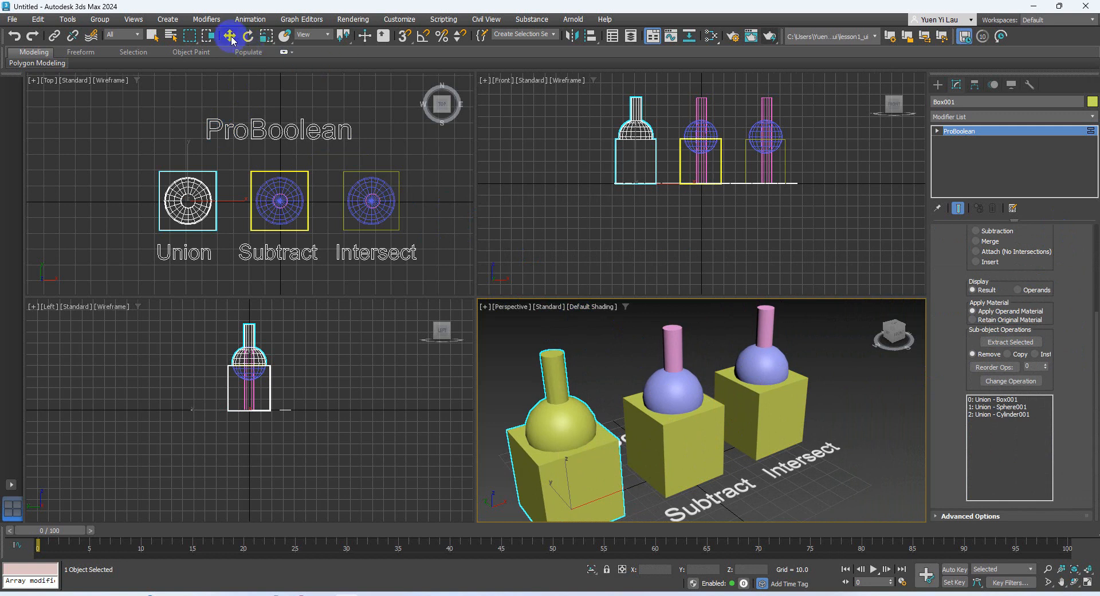
pyautogui.click(594, 368)
# - Cut the sphere out of the box above the Subtract label using ProBoolean with the Subtraction operation
pyautogui.click(704, 427)
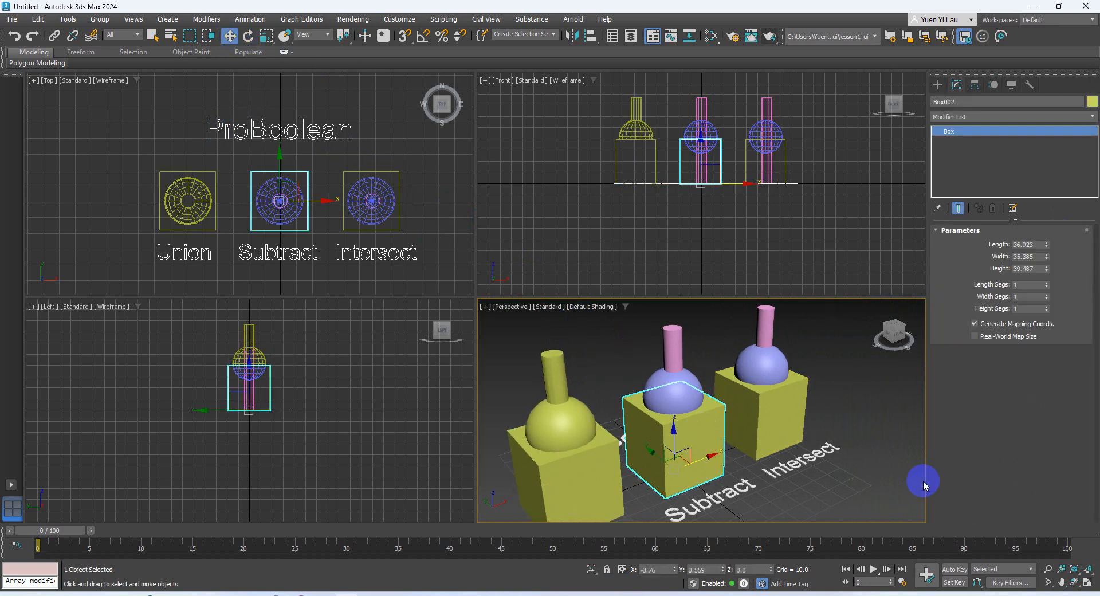
pyautogui.click(938, 84)
pyautogui.click(946, 119)
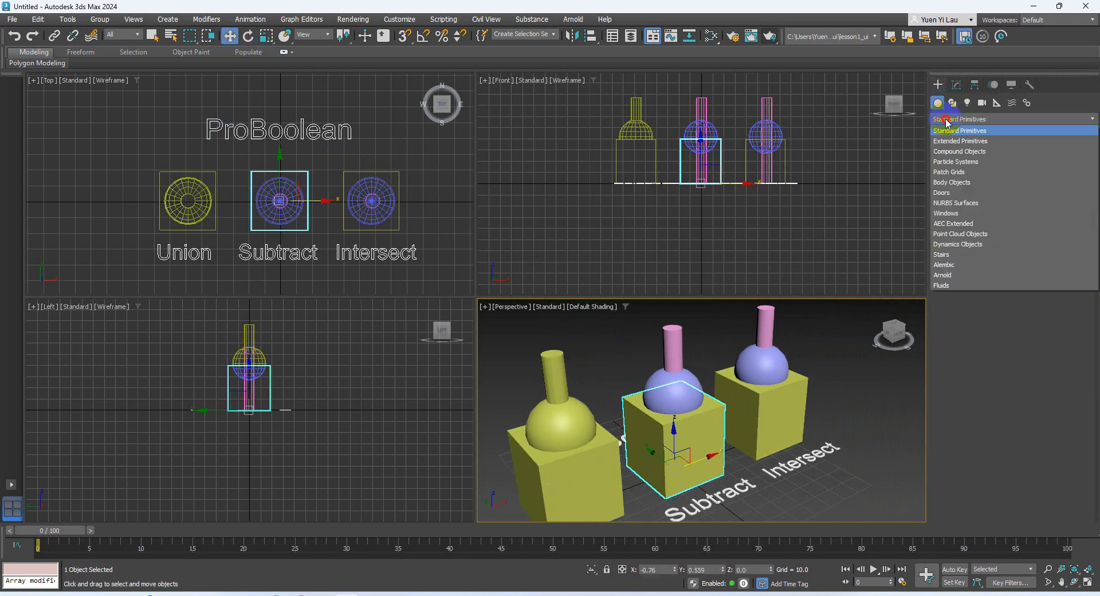
pyautogui.click(960, 152)
pyautogui.click(1043, 216)
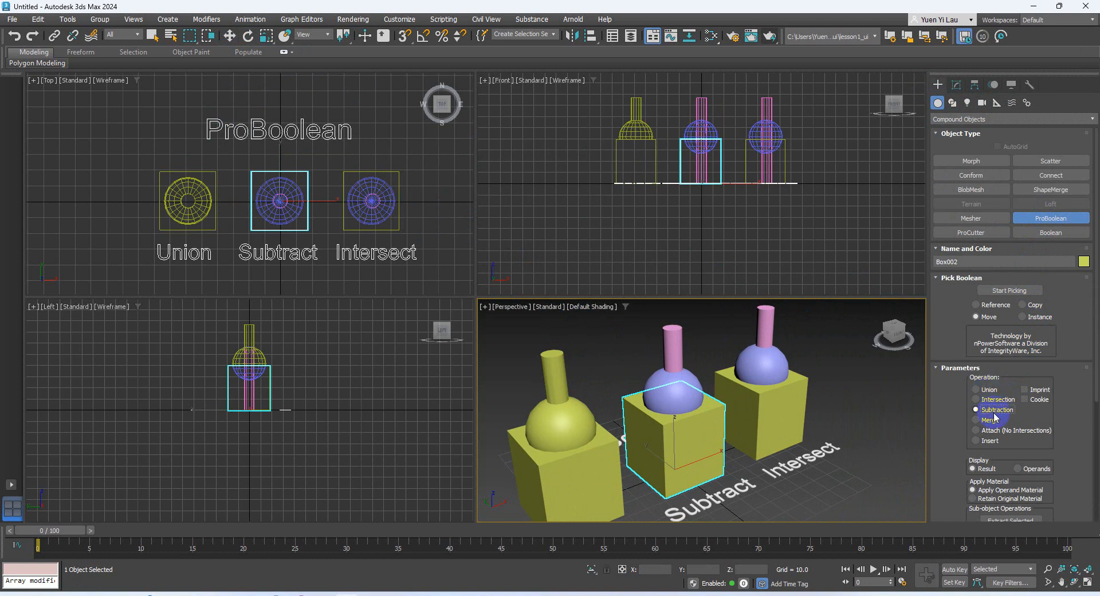
pyautogui.click(1010, 291)
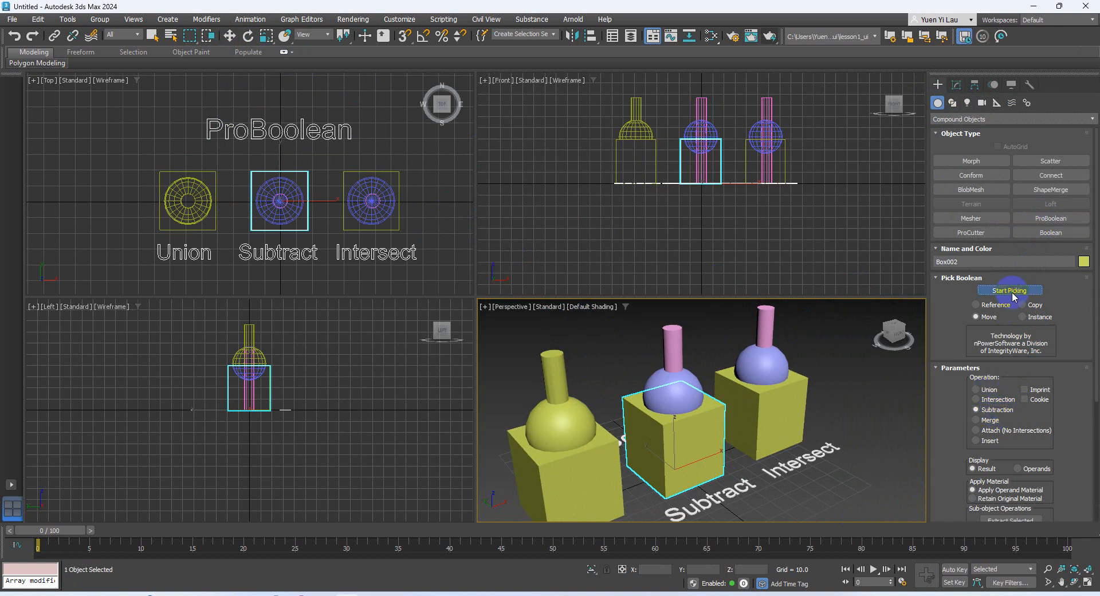
pyautogui.click(697, 404)
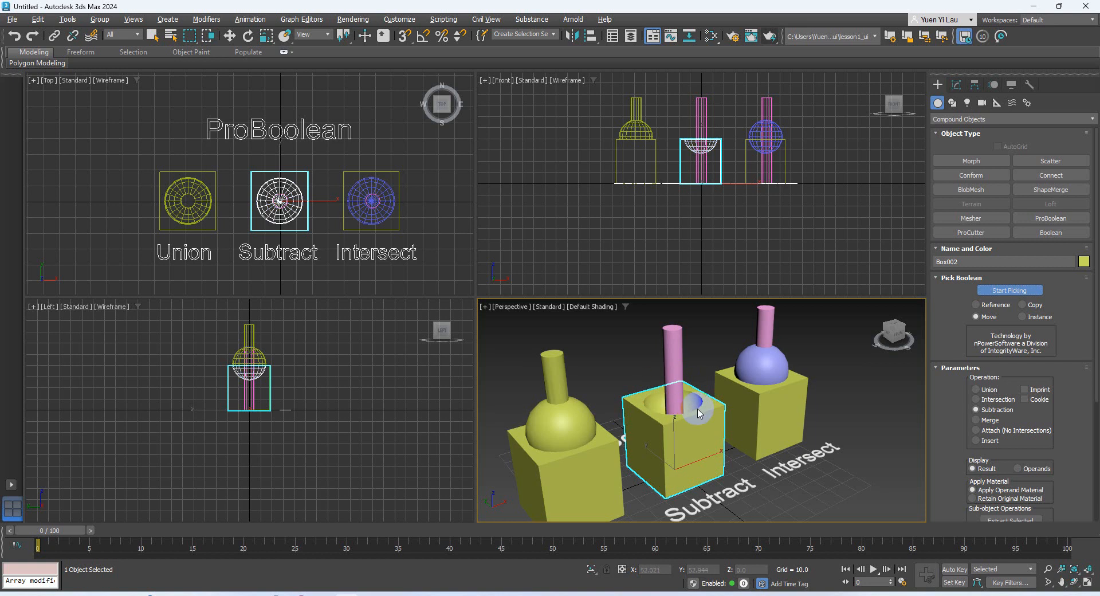
pyautogui.keyDown('alt'); pyautogui.moveTo(704, 415); pyautogui.dragTo(692, 450, button='middle'); pyautogui.keyUp('alt')
pyautogui.scroll(6, 692, 450)
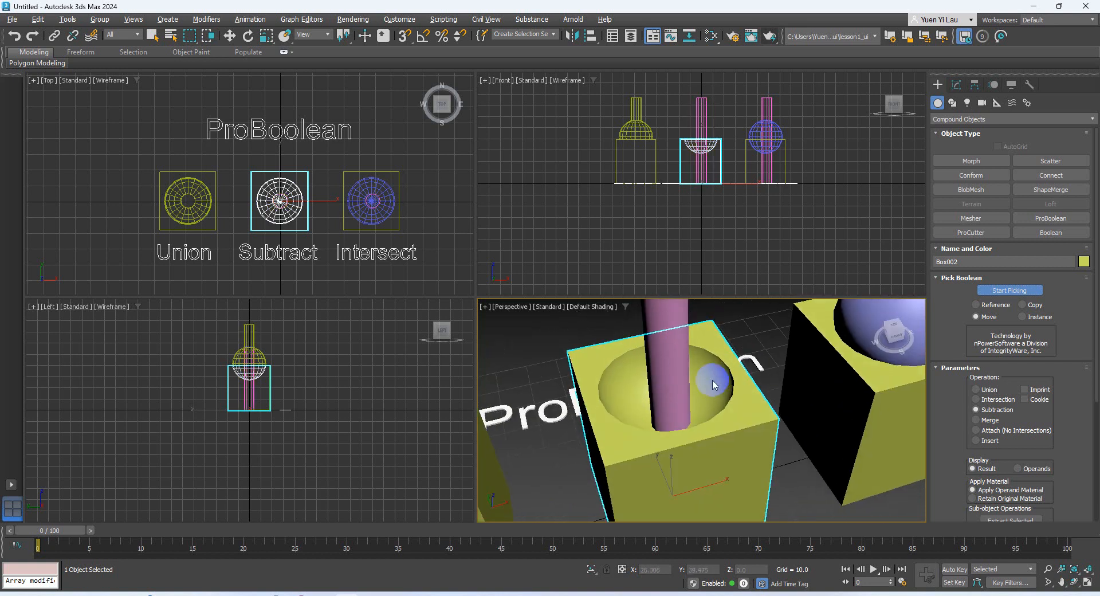
# - Subtract the cylinder from the Subtract ProBoolean object and end operand picking
pyautogui.keyDown('alt'); pyautogui.moveTo(720, 375); pyautogui.dragTo(723, 375, button='middle'); pyautogui.keyUp('alt')
pyautogui.scroll(3, 723, 376)
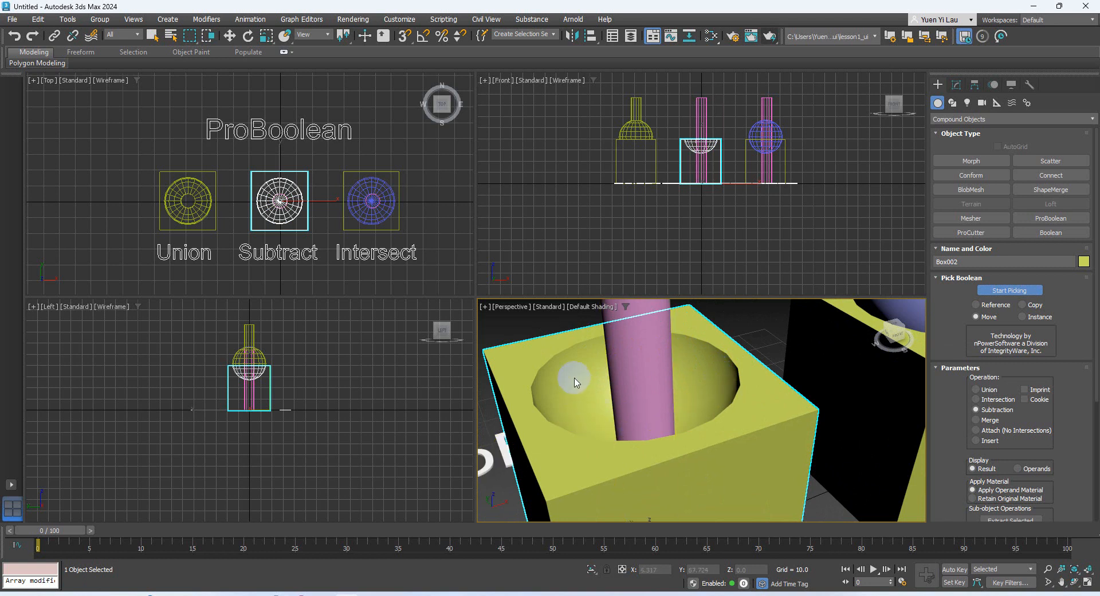
pyautogui.moveTo(672, 369); pyautogui.dragTo(670, 417, button='middle')
pyautogui.click(678, 351)
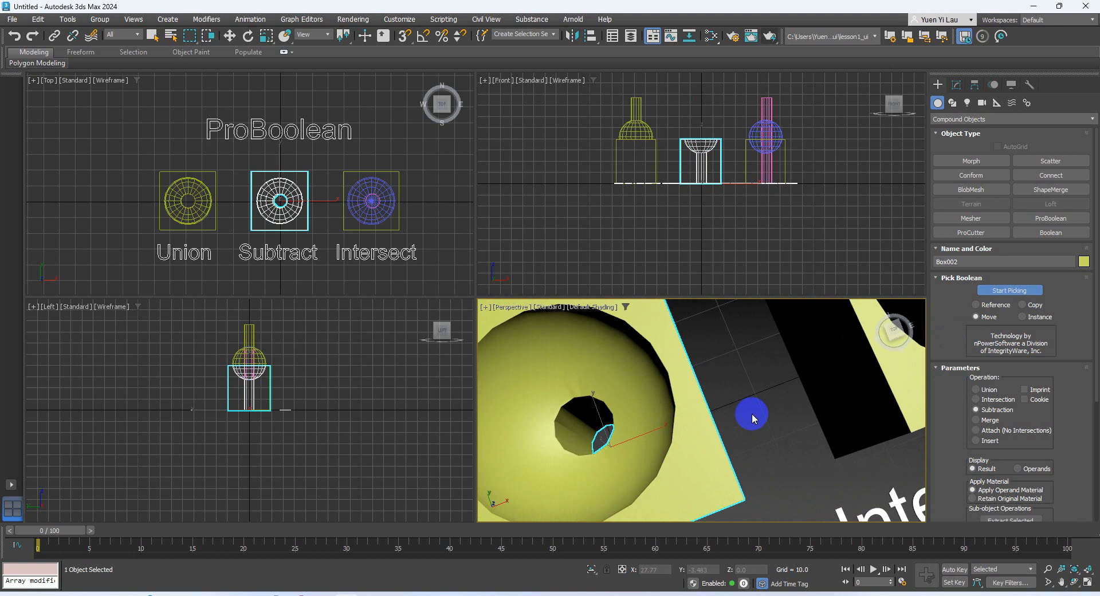
pyautogui.scroll(-3, 752, 413)
pyautogui.click(1015, 295)
pyautogui.click(1018, 294)
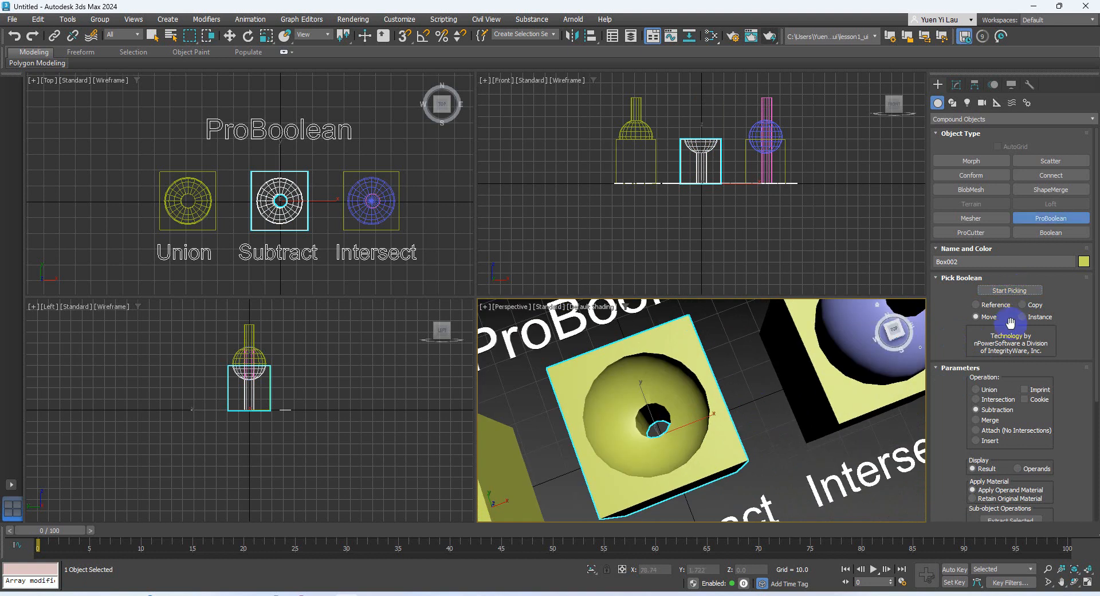
# - Make the box above the Intersect label a ProBoolean with the Intersection operation and pick its sphere as the operand
pyautogui.moveTo(819, 401); pyautogui.dragTo(673, 406, button='middle')
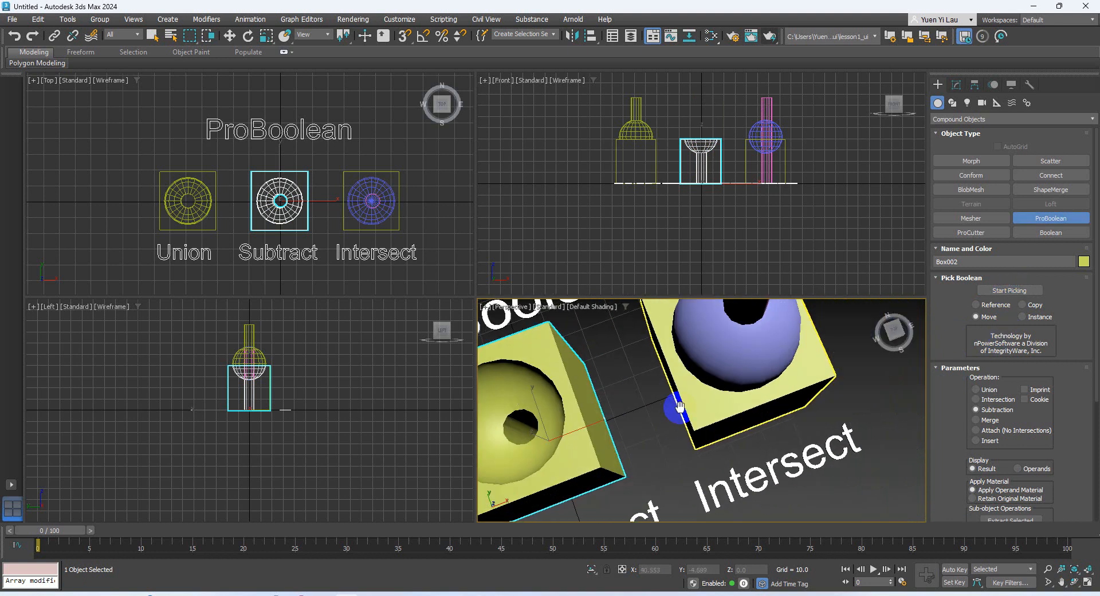
pyautogui.click(229, 36)
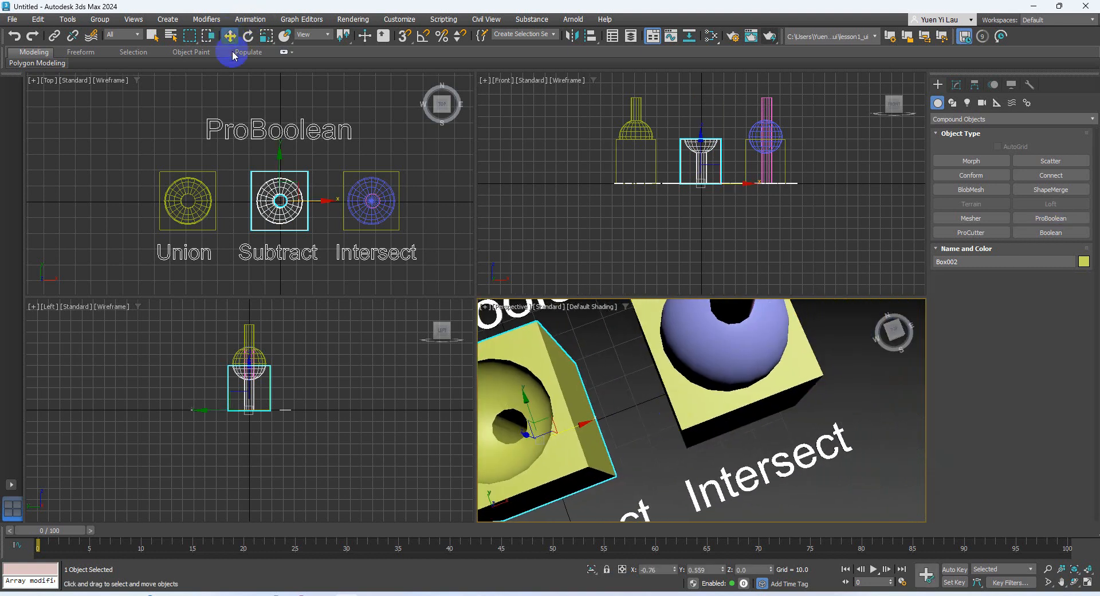
pyautogui.click(700, 426)
pyautogui.moveTo(815, 388); pyautogui.dragTo(753, 438, button='middle')
pyautogui.click(1051, 218)
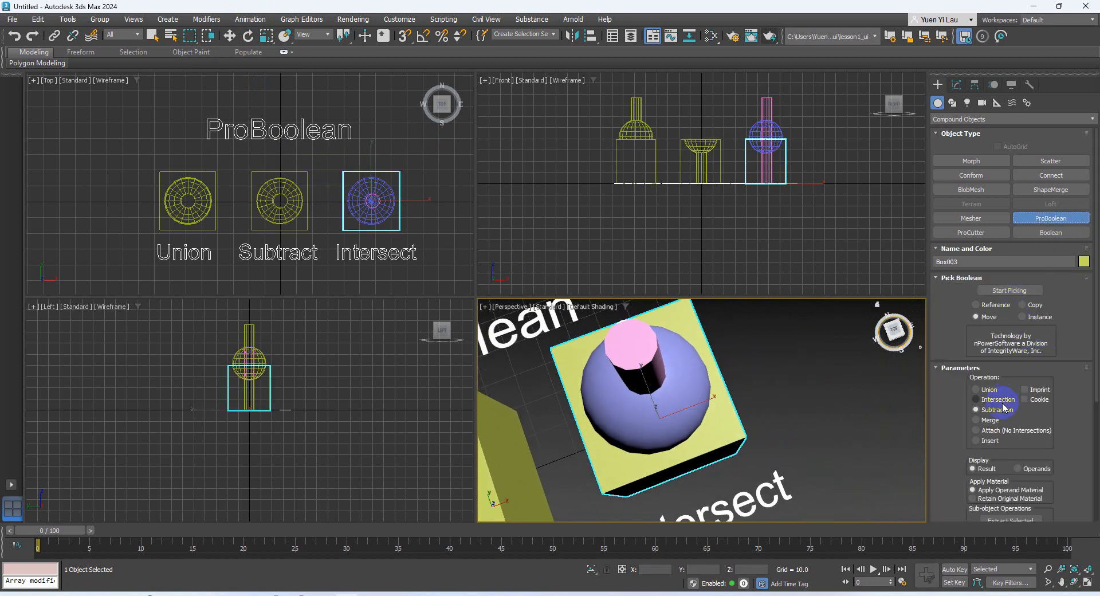
pyautogui.click(998, 399)
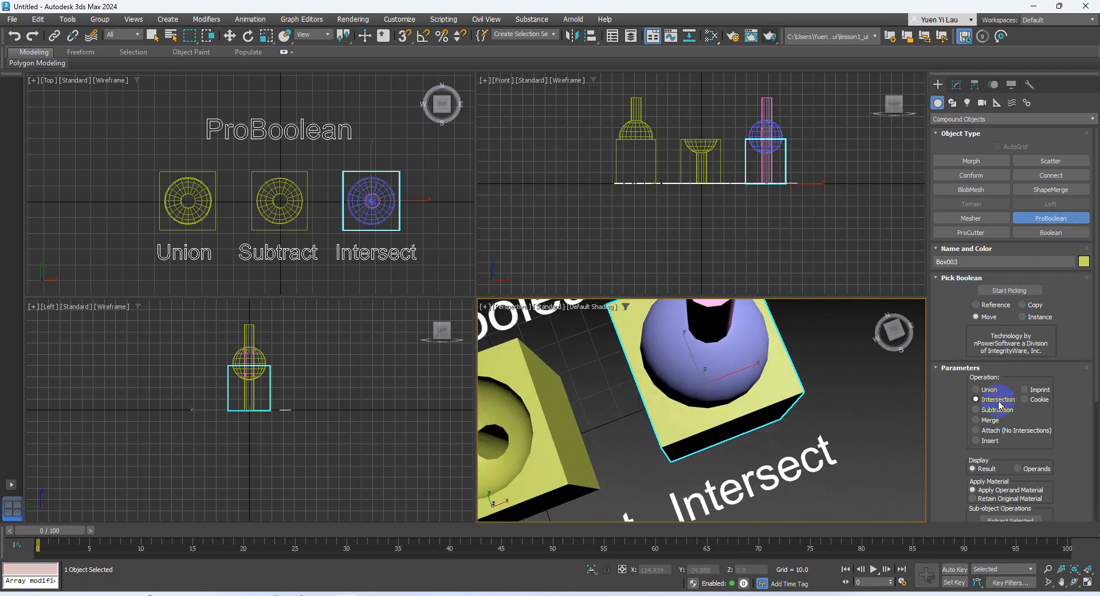
pyautogui.click(1009, 290)
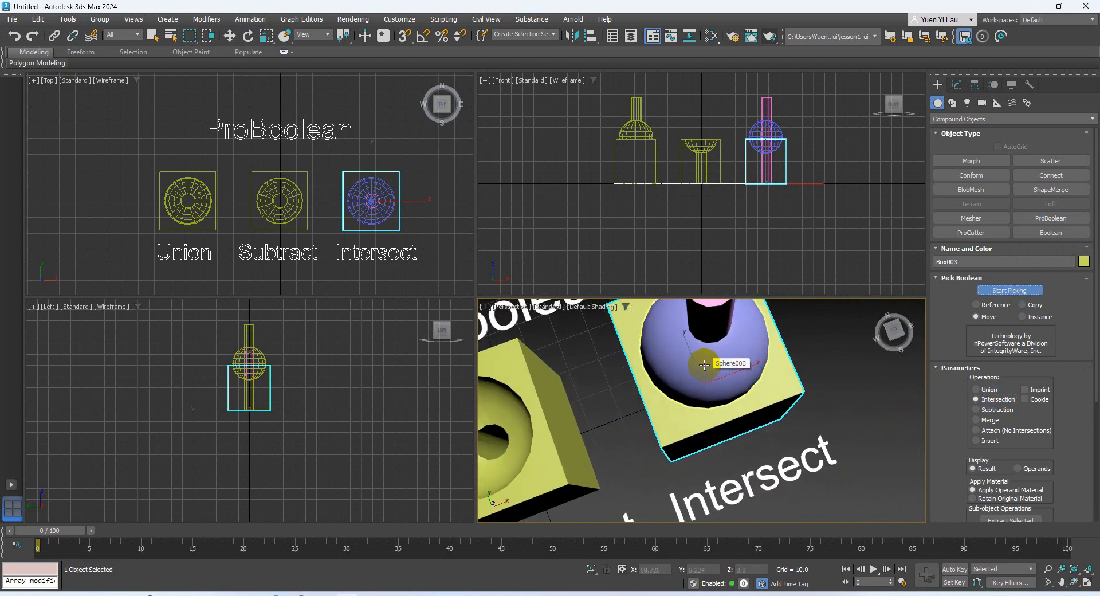
pyautogui.moveTo(704, 364)
pyautogui.keyDown('alt'); pyautogui.mouseDown(button='middle')
pyautogui.moveTo(777, 462)
pyautogui.moveTo(772, 426)
pyautogui.moveTo(726, 439)
pyautogui.moveTo(708, 382)
pyautogui.mouseUp(button='middle'); pyautogui.keyUp('alt')
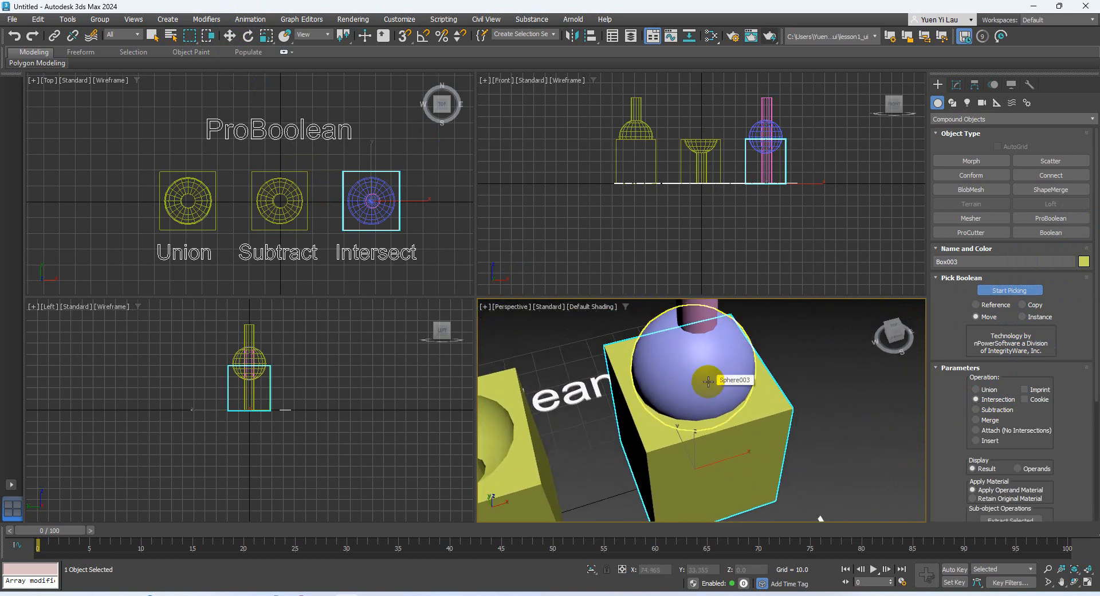
pyautogui.click(708, 381)
# - Add the cylinder to the Intersect ProBoolean object with the Intersection operation, and end operand picking
pyautogui.keyDown('alt'); pyautogui.moveTo(777, 439); pyautogui.dragTo(737, 406, button='middle'); pyautogui.keyUp('alt')
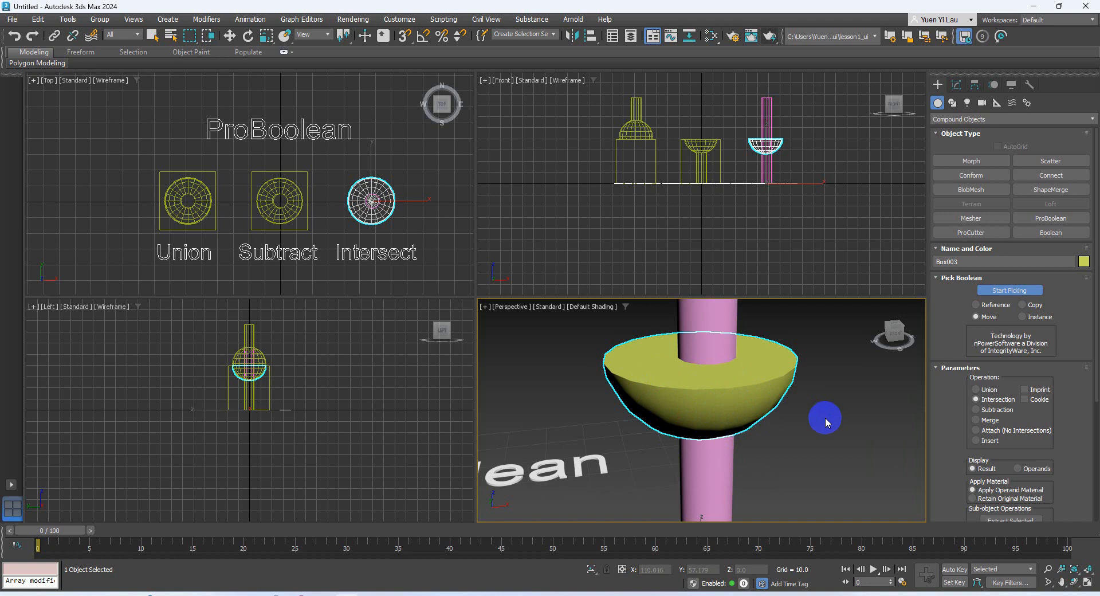
pyautogui.click(711, 324)
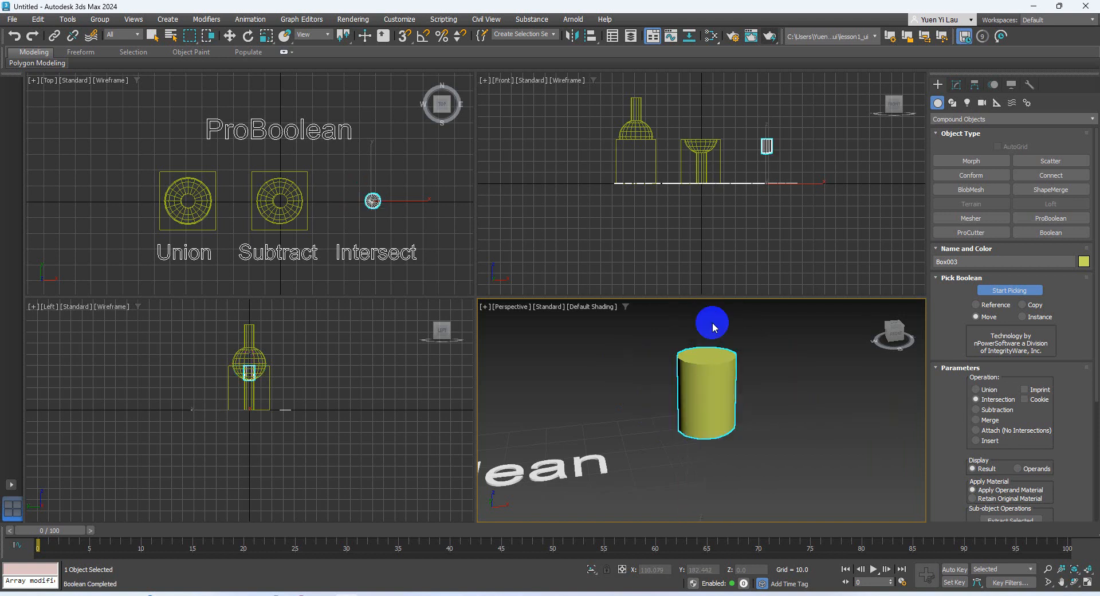
pyautogui.keyDown('alt'); pyautogui.moveTo(732, 375); pyautogui.dragTo(730, 413, button='middle'); pyautogui.keyUp('alt')
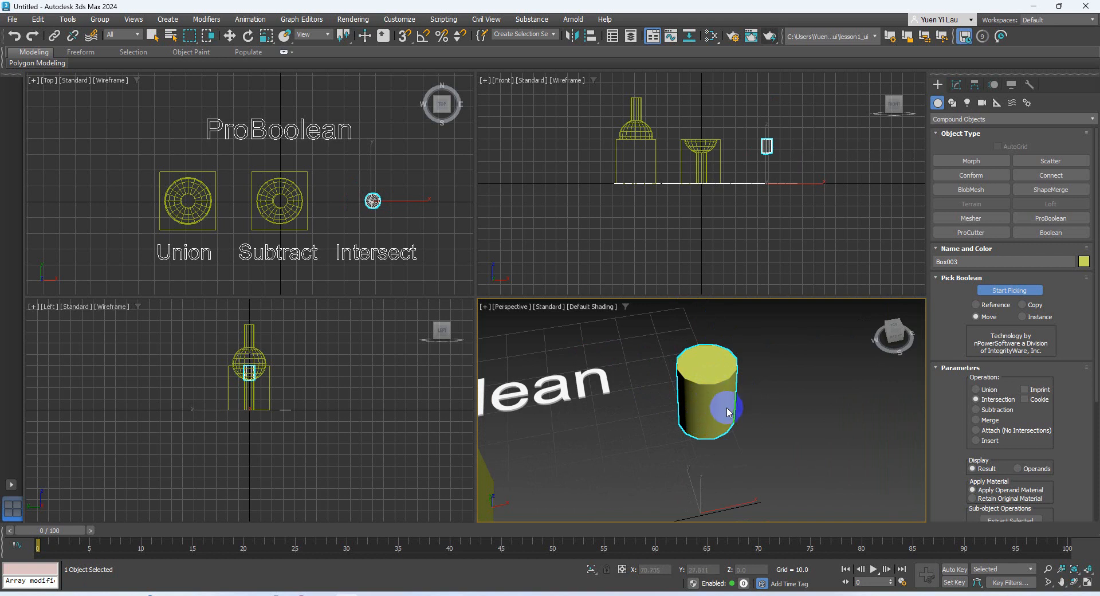
pyautogui.scroll(-5, 692, 472)
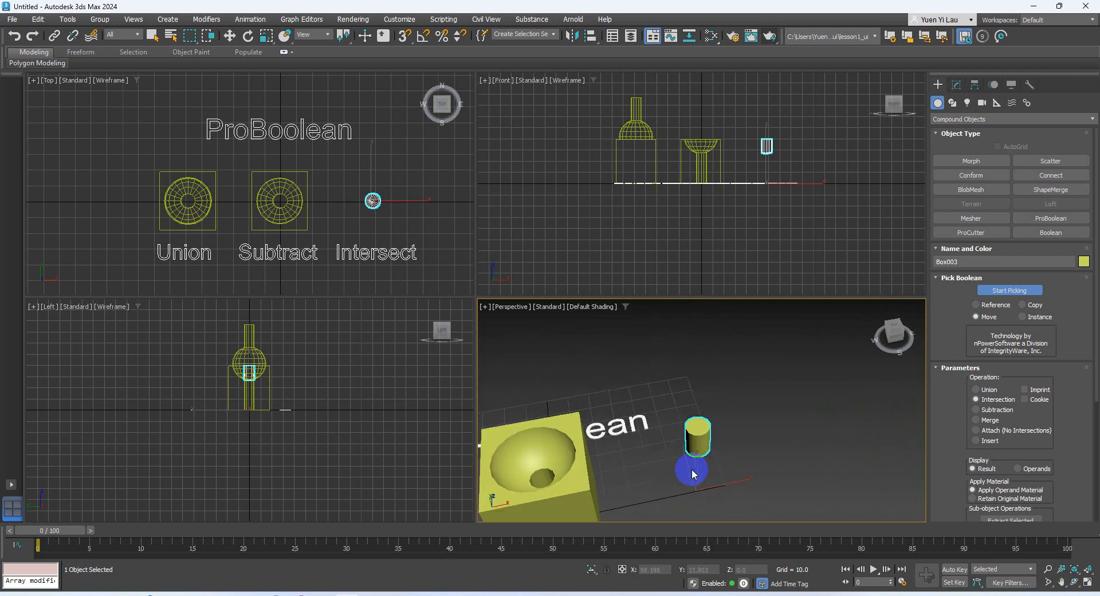
pyautogui.moveTo(690, 473); pyautogui.dragTo(766, 415, button='middle')
pyautogui.click(994, 292)
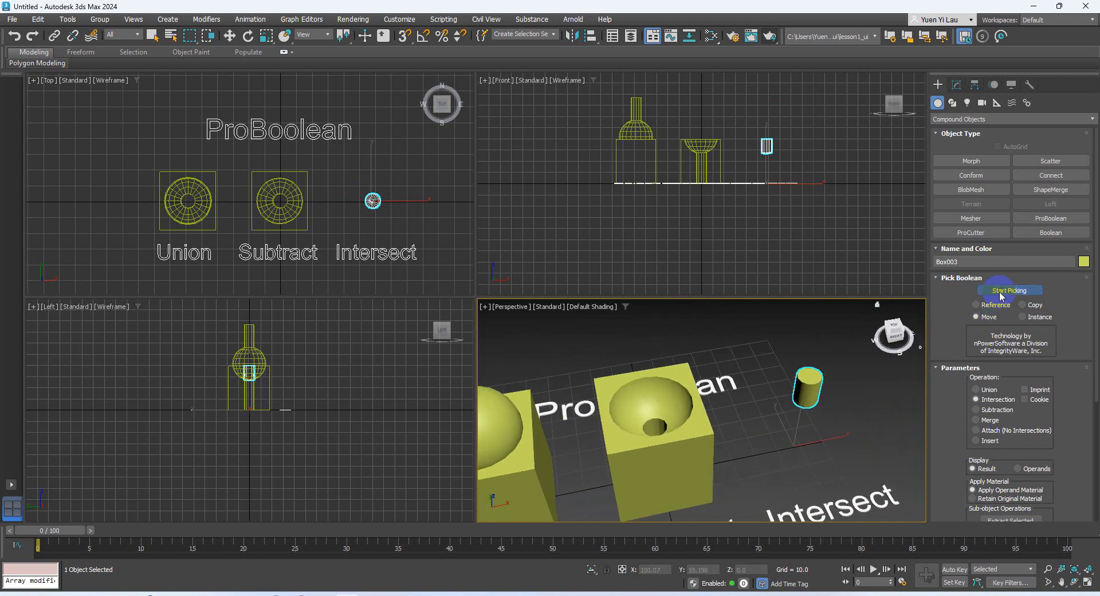
pyautogui.click(1008, 296)
pyautogui.moveTo(650, 431); pyautogui.dragTo(730, 418, button='middle')
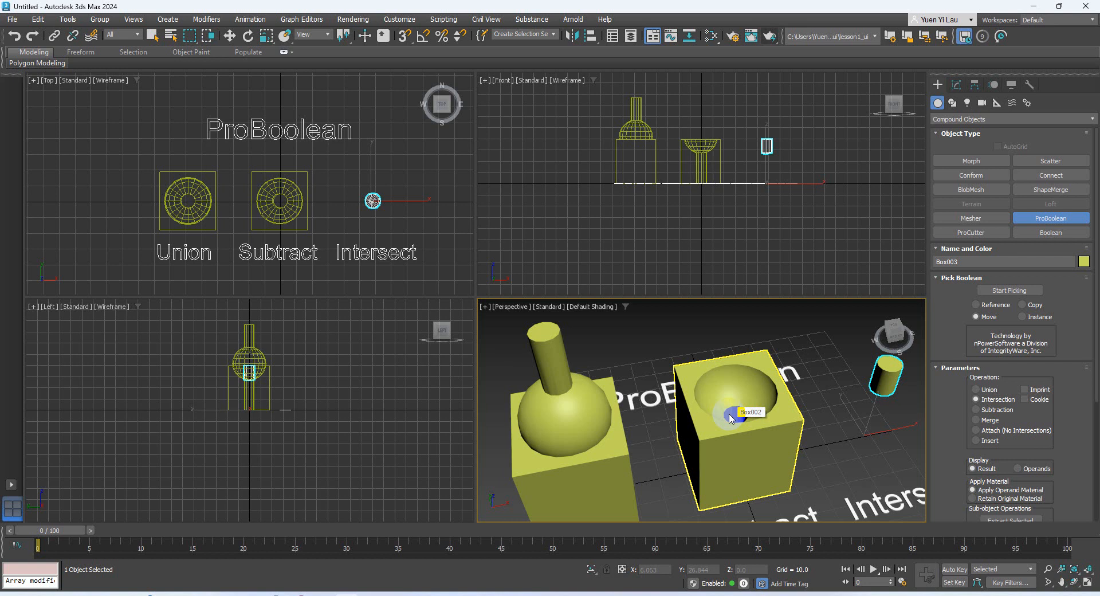
pyautogui.click(731, 419)
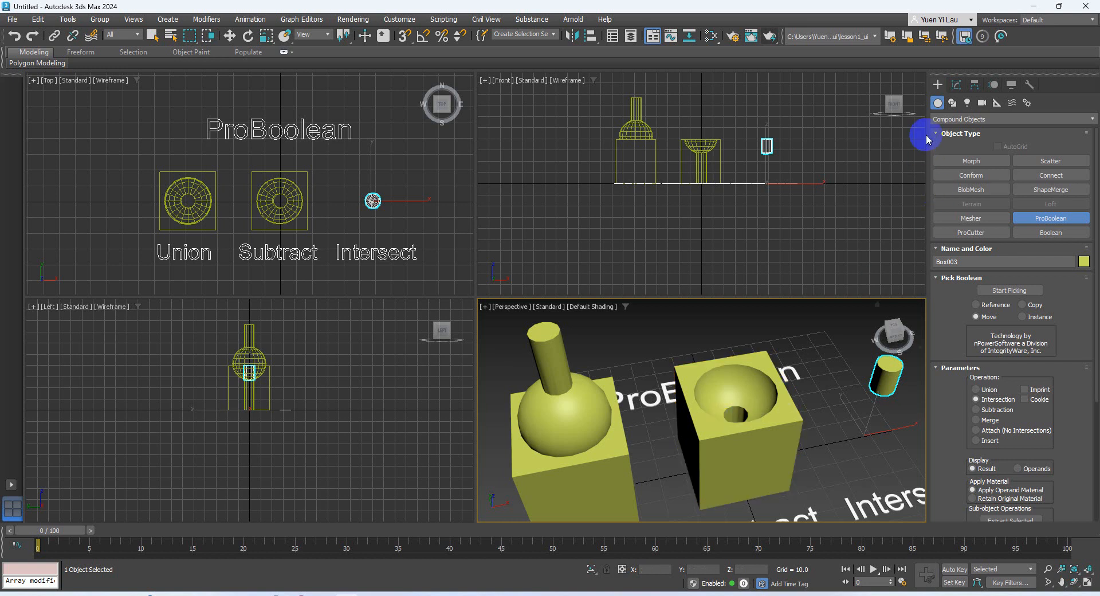
# - Examine the Intersect object's ProBoolean parameters for modification and go through its box, sphere and cylinder operands
pyautogui.click(956, 86)
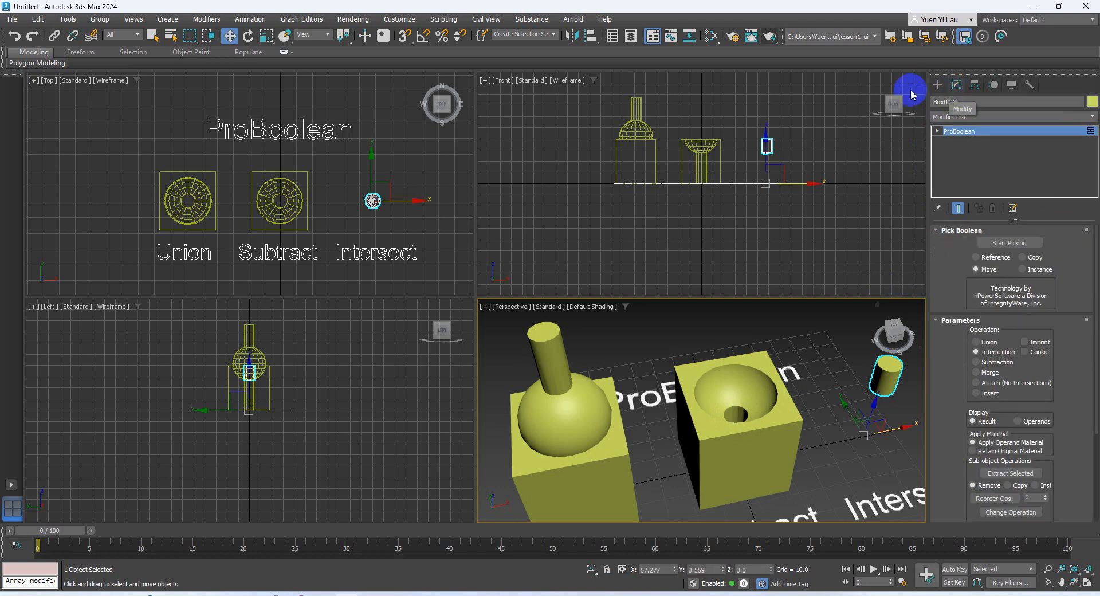
pyautogui.moveTo(694, 390); pyautogui.dragTo(540, 380, button='middle')
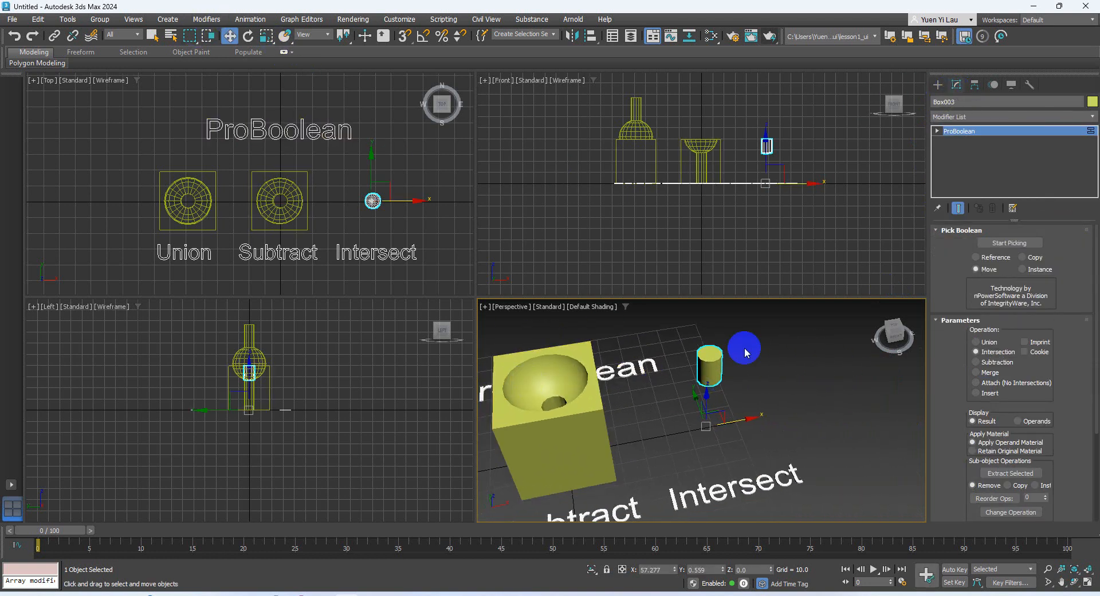
pyautogui.scroll(-3, 1076, 375)
pyautogui.scroll(-2, 1076, 375)
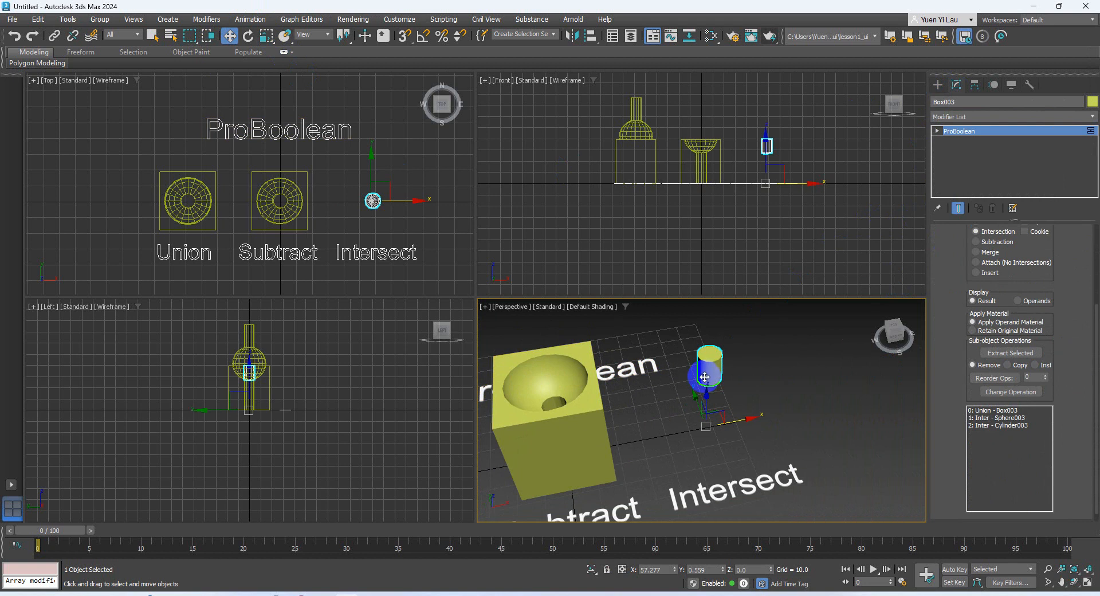
pyautogui.scroll(5, 1077, 343)
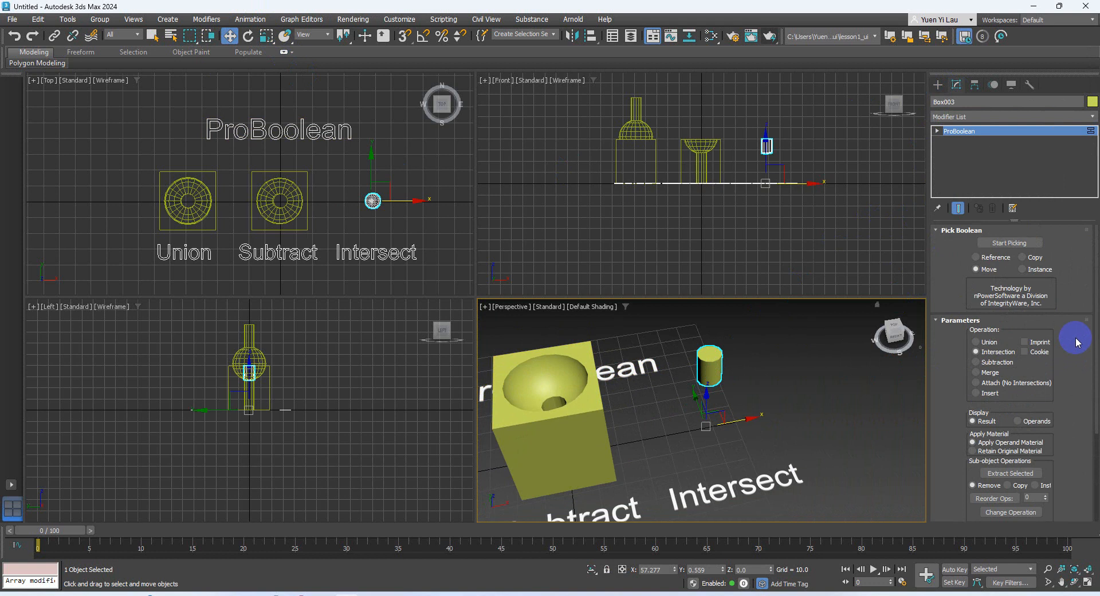
pyautogui.scroll(-5, 1076, 342)
pyautogui.scroll(4, 1076, 342)
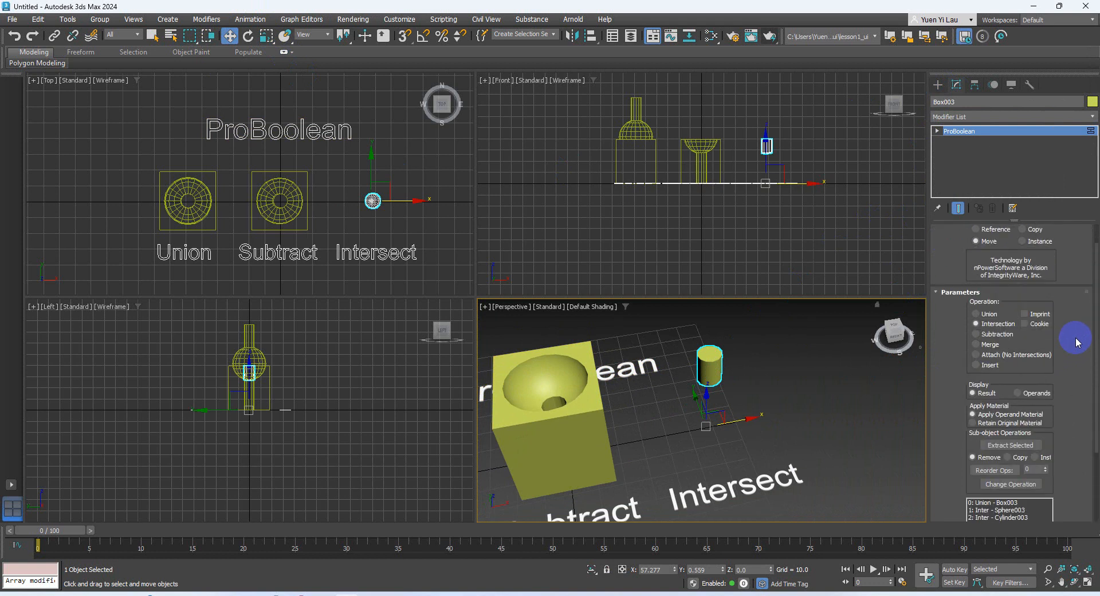
pyautogui.scroll(-4, 1075, 338)
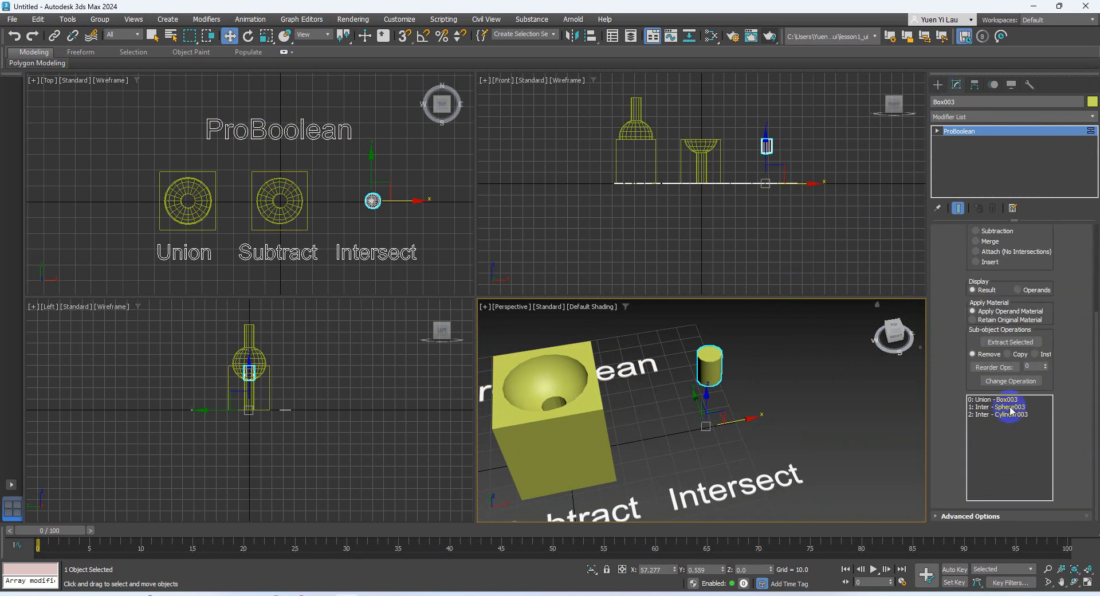
pyautogui.click(1011, 408)
pyautogui.click(1011, 415)
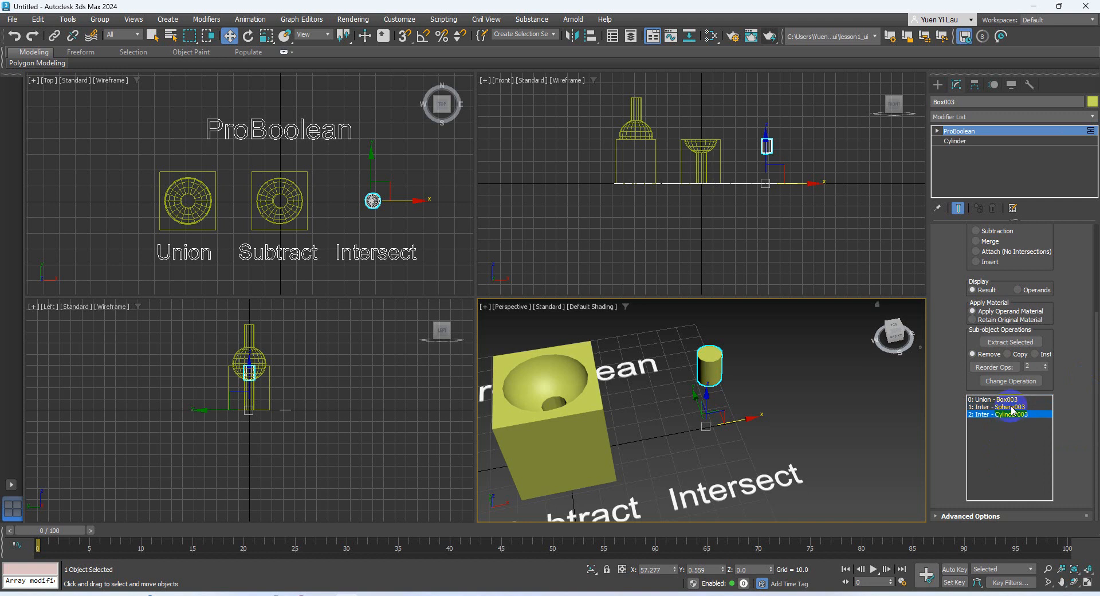
pyautogui.click(1012, 400)
pyautogui.click(1012, 408)
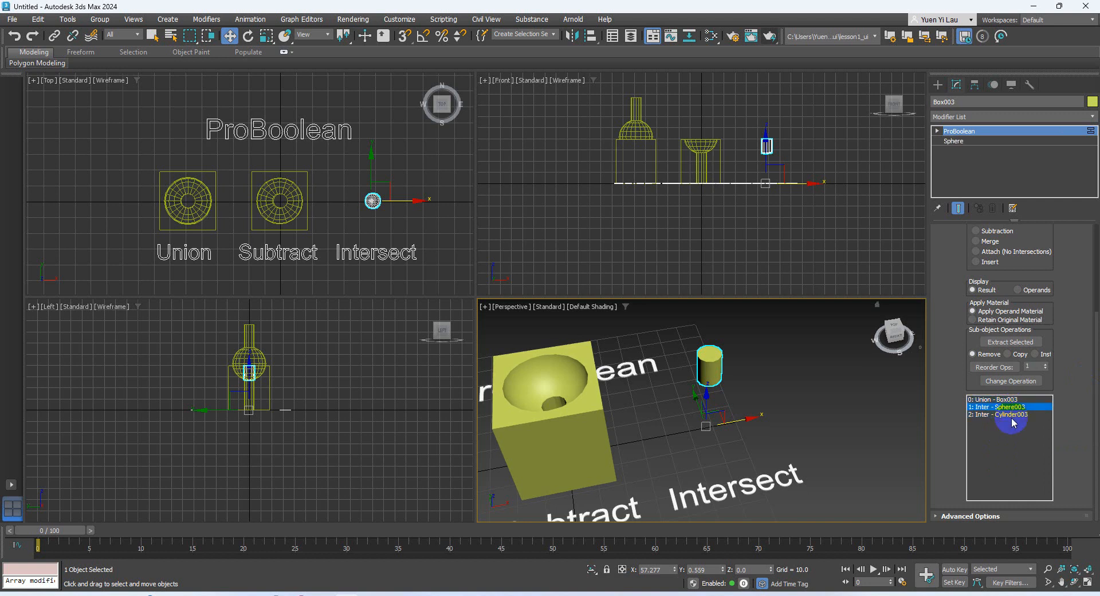
pyautogui.click(1013, 415)
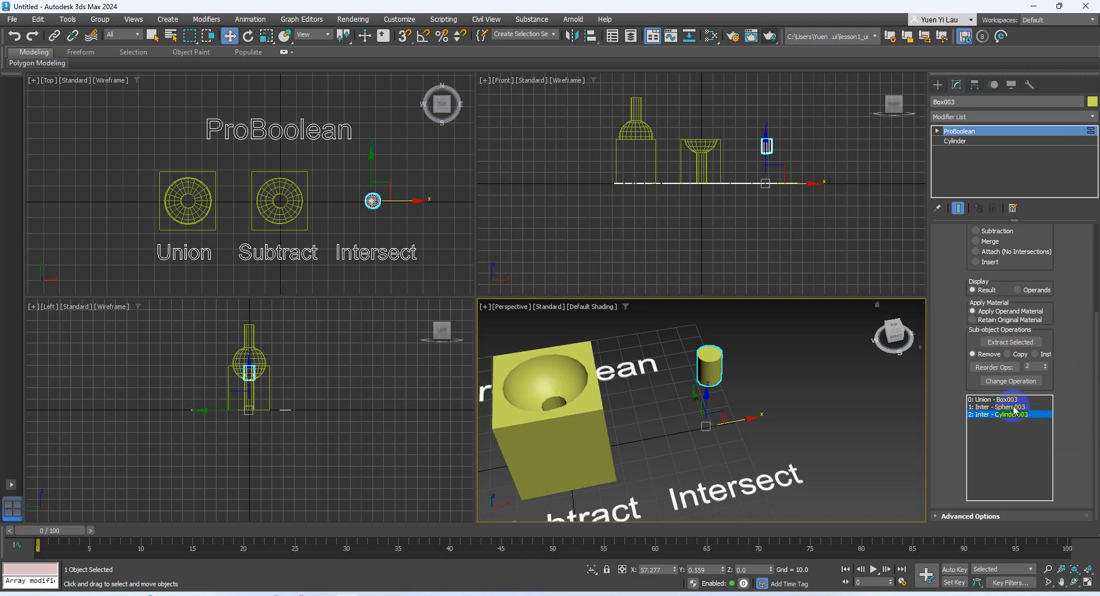
pyautogui.click(1013, 408)
# - Reduce the radius of the Intersect object's cylinder operand to 4.044
pyautogui.click(1012, 416)
pyautogui.click(954, 142)
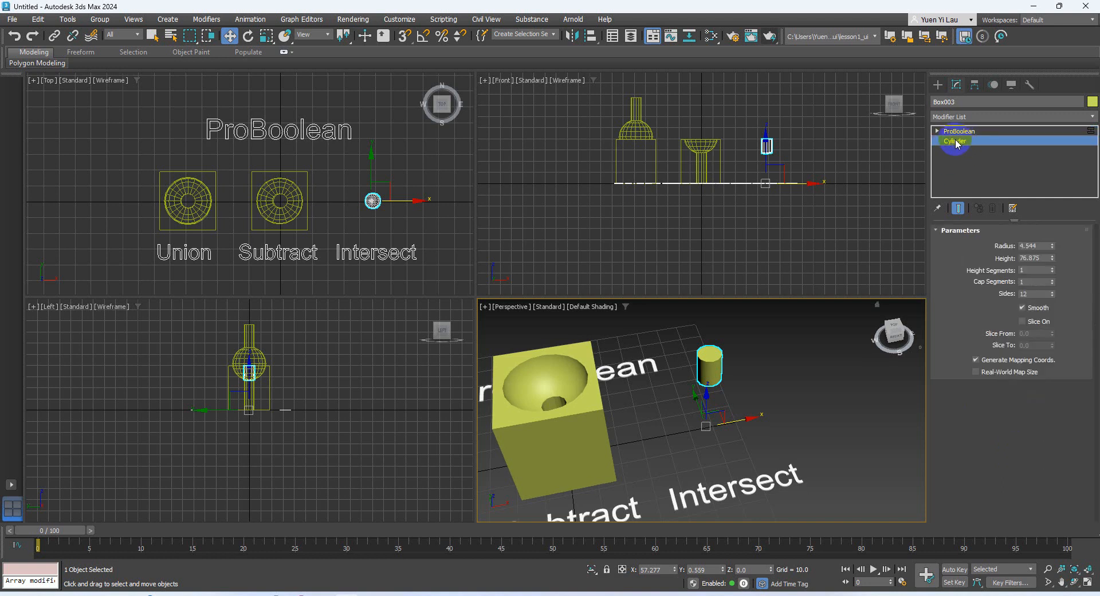
pyautogui.moveTo(1052, 247)
pyautogui.mouseDown()
pyautogui.moveTo(1053, 222)
pyautogui.moveTo(1054, 251)
pyautogui.mouseUp()
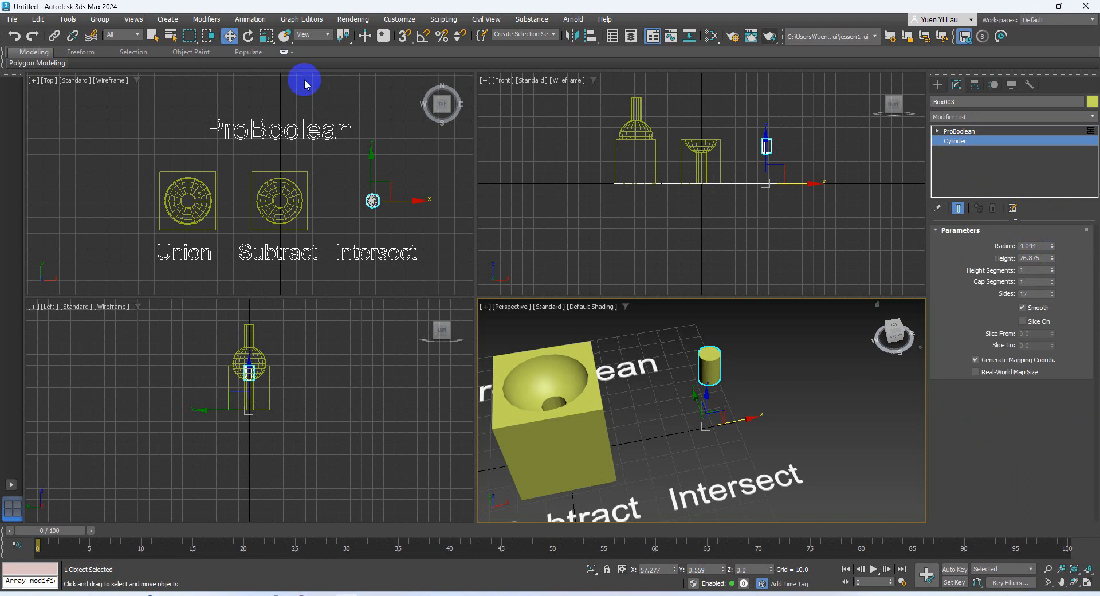
# - Try rotating and scaling the whole Intersect object, and undo the trial transforms
pyautogui.click(248, 38)
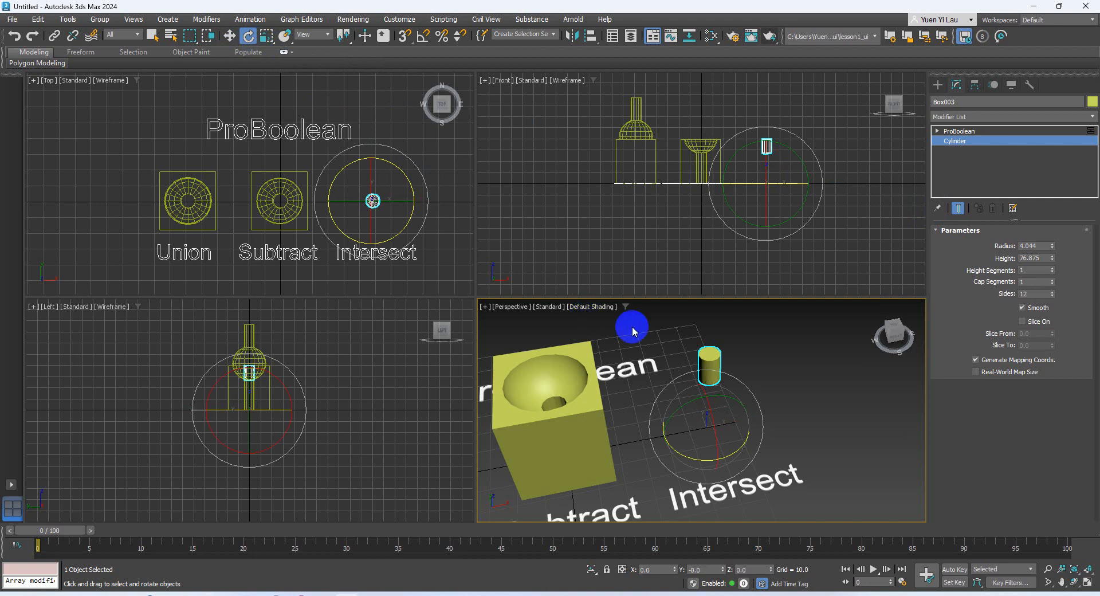
pyautogui.moveTo(687, 402); pyautogui.dragTo(659, 400)
pyautogui.click(425, 179)
pyautogui.click(267, 37)
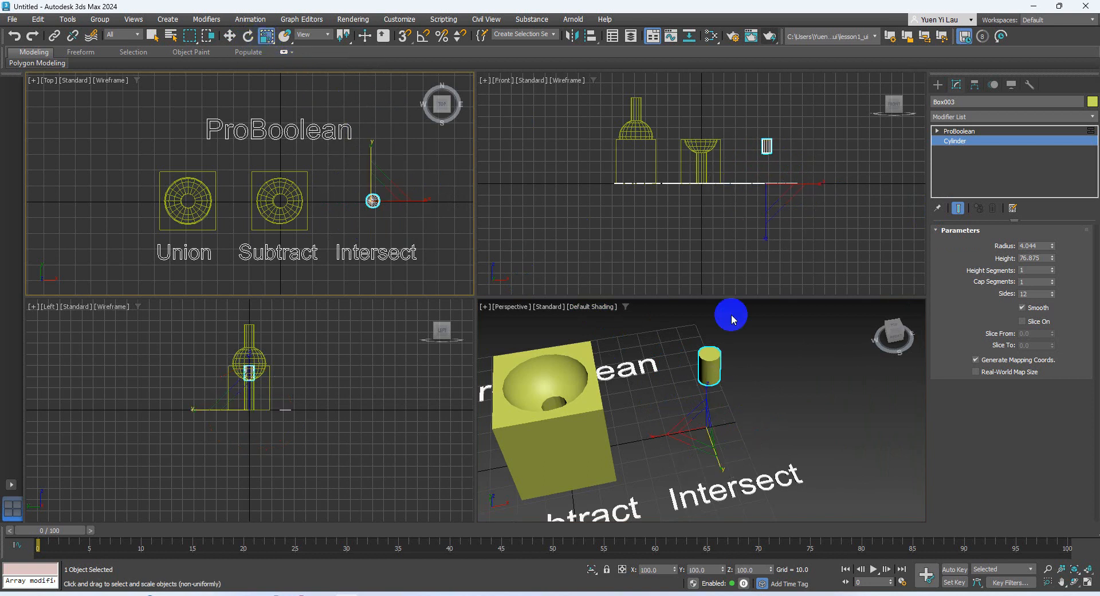
pyautogui.click(706, 421)
pyautogui.moveTo(709, 428); pyautogui.dragTo(708, 395)
pyautogui.hotkey('ctrl', 'z')
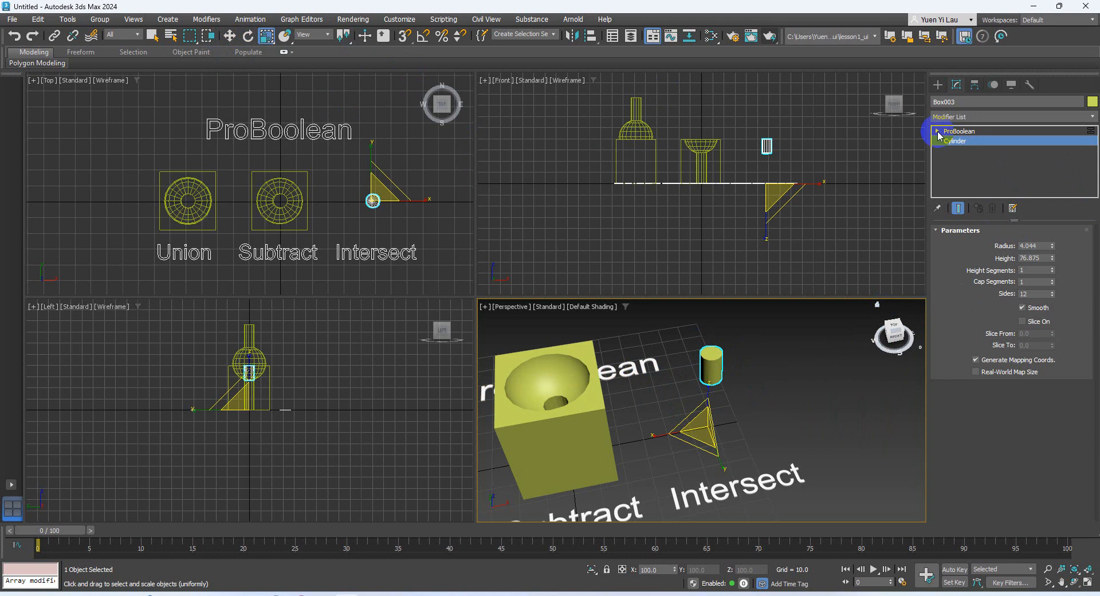
# - Enter the Operands sub-object level of the Intersect ProBoolean and bring its operand list into reach
pyautogui.click(937, 131)
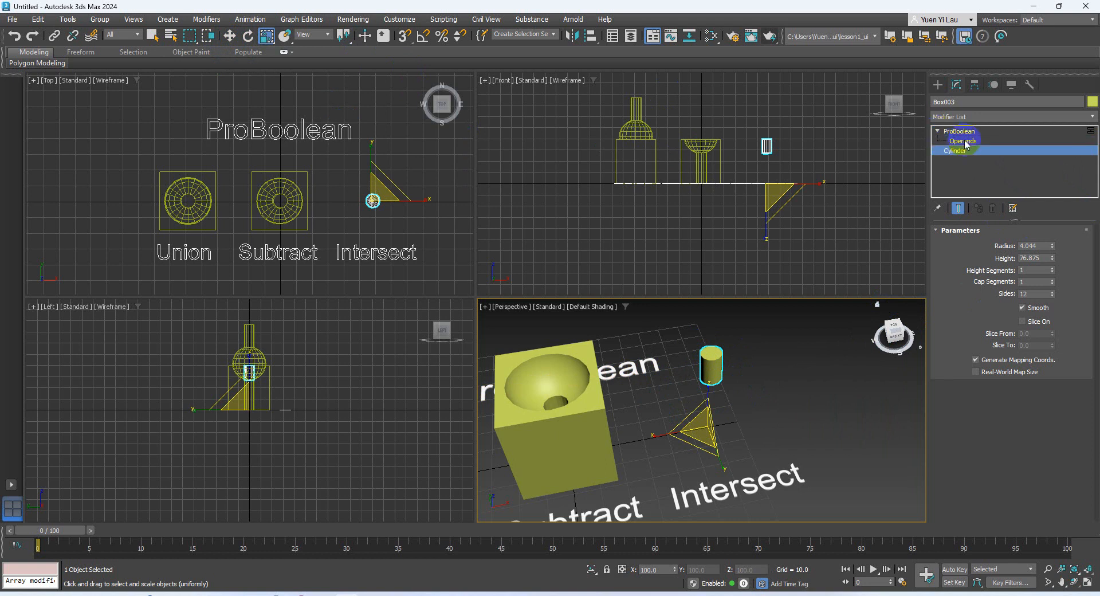
pyautogui.click(964, 141)
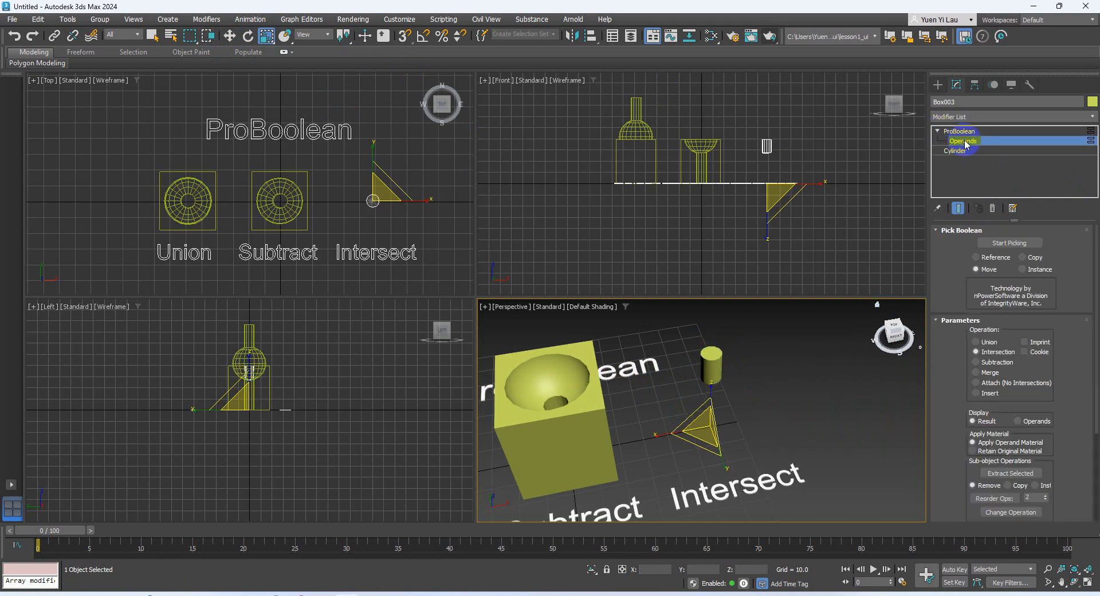
pyautogui.scroll(-5, 1073, 358)
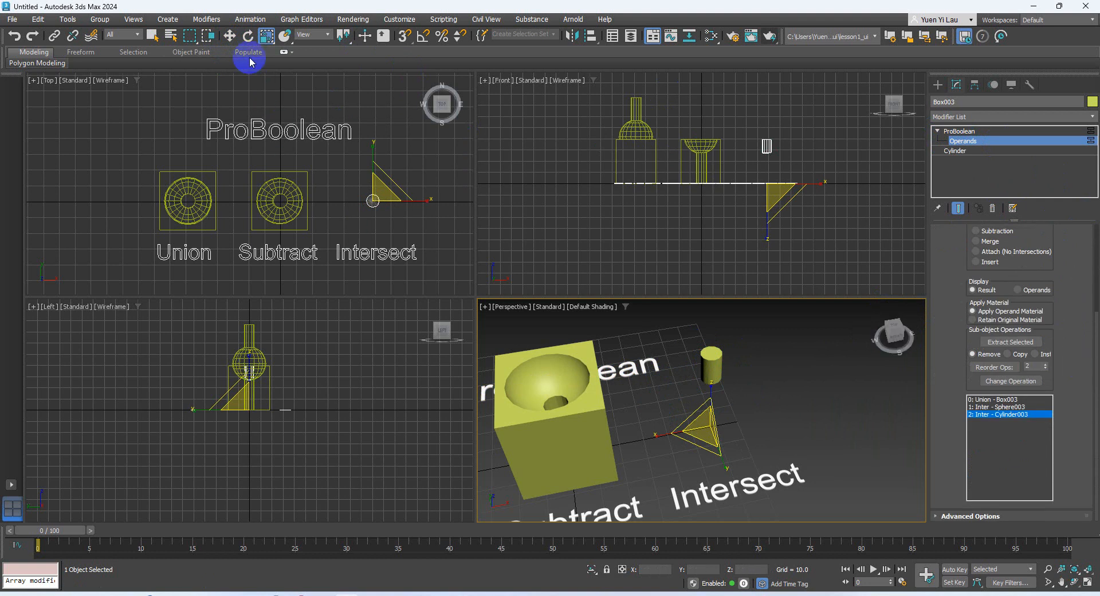
# - Try rotating the cylinder operand of the Intersect ProBoolean, and undo the rotation
pyautogui.click(248, 36)
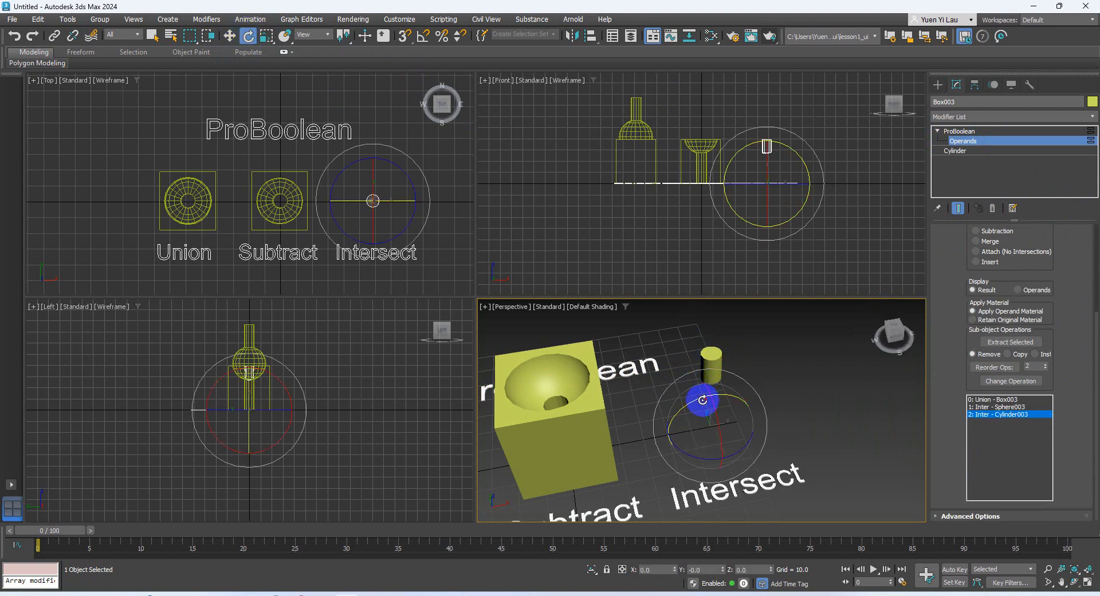
pyautogui.moveTo(702, 399)
pyautogui.mouseDown()
pyautogui.moveTo(737, 388)
pyautogui.moveTo(676, 422)
pyautogui.moveTo(739, 391)
pyautogui.moveTo(672, 418)
pyautogui.moveTo(709, 408)
pyautogui.mouseUp()
pyautogui.hotkey('ctrl', 'z')
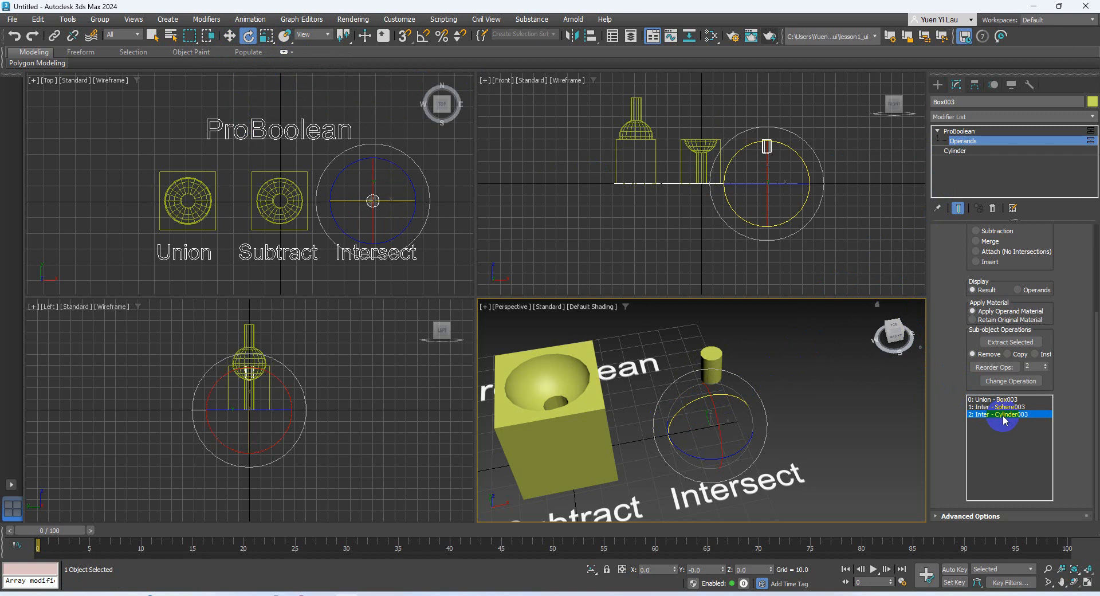
# - Activate the Move tool at the Cylinder level of the Intersect object, and reselect the object at its ProBoolean level
pyautogui.click(962, 150)
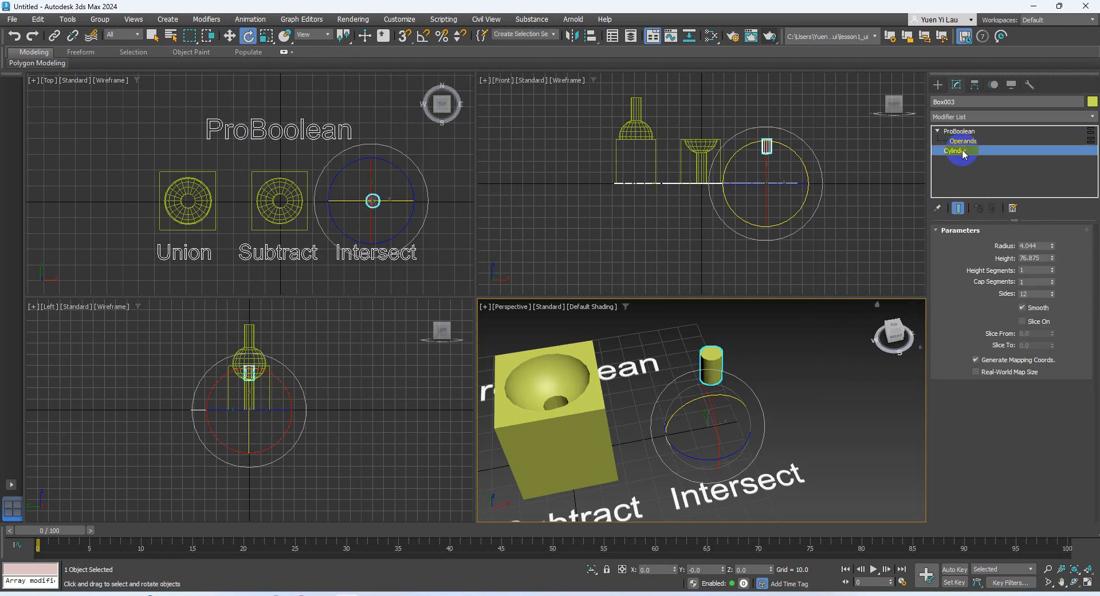
pyautogui.click(229, 36)
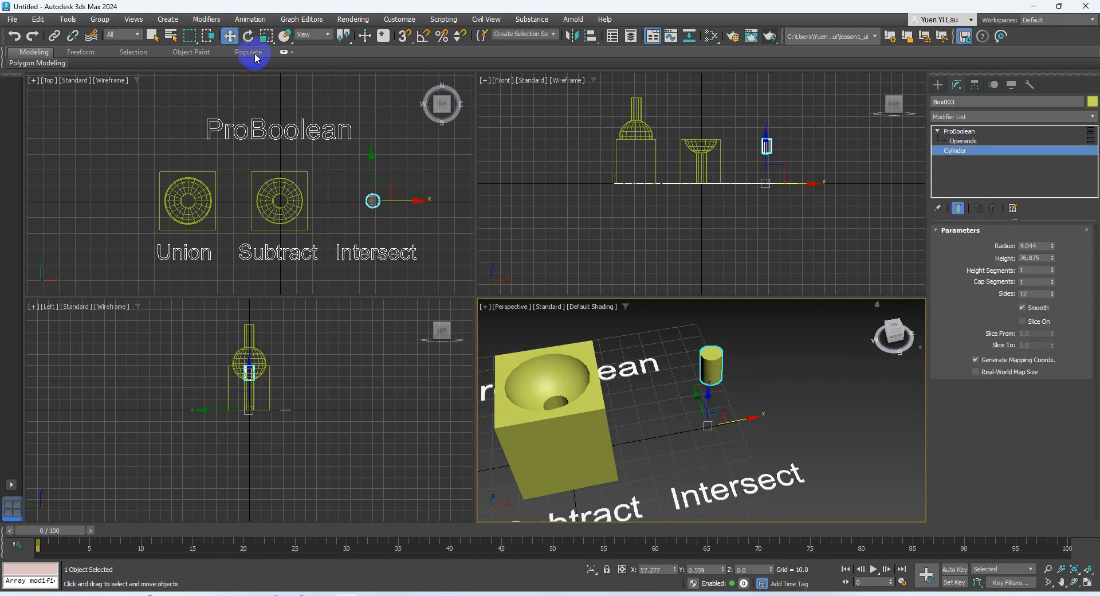
pyautogui.click(772, 381)
pyautogui.click(714, 372)
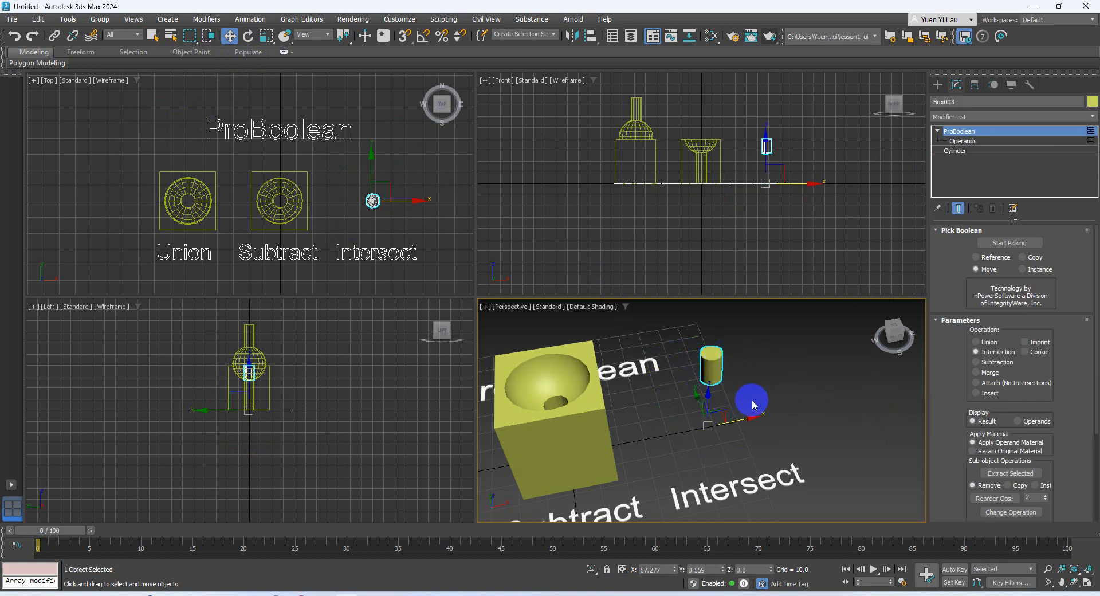
# - Enter the Operands level of the Intersect ProBoolean, switch between its sphere and cylinder operands, and leave the level
pyautogui.click(983, 141)
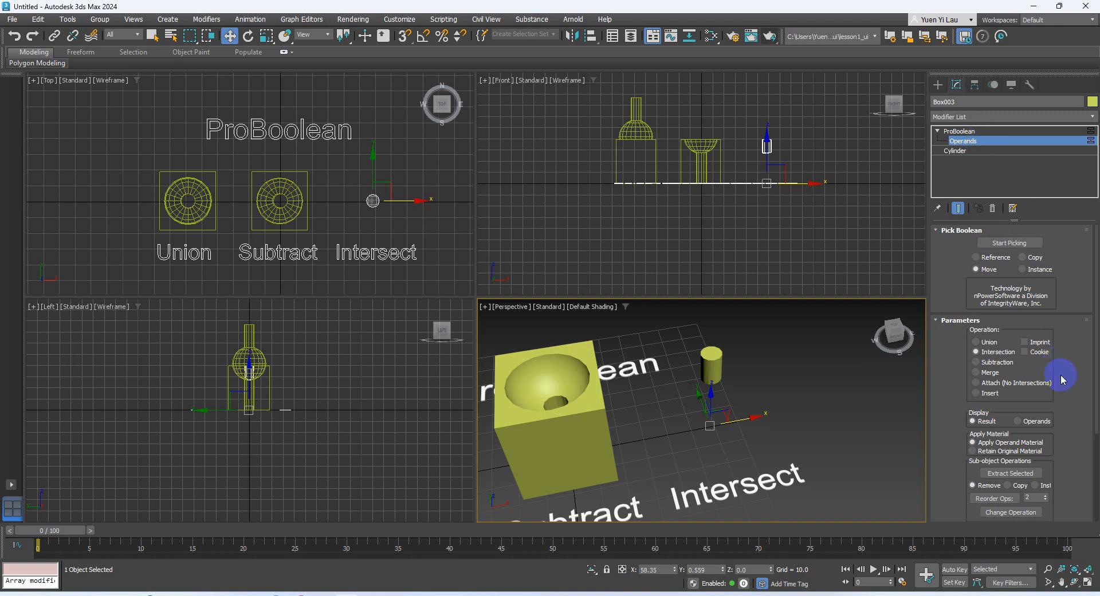
pyautogui.moveTo(1065, 382); pyautogui.dragTo(1077, 117)
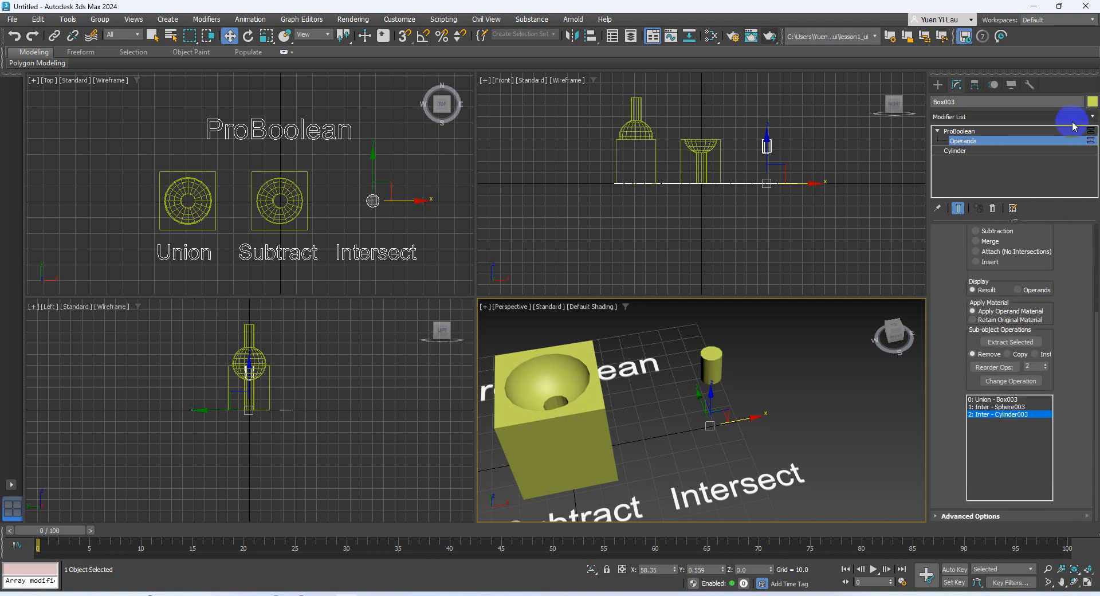
pyautogui.click(1014, 407)
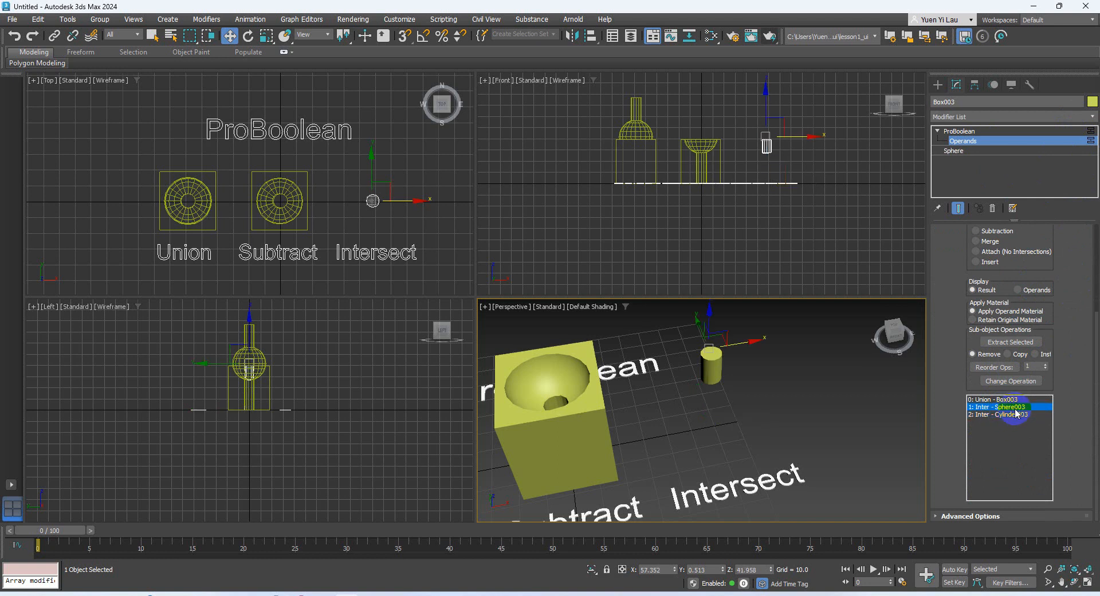
pyautogui.click(1016, 414)
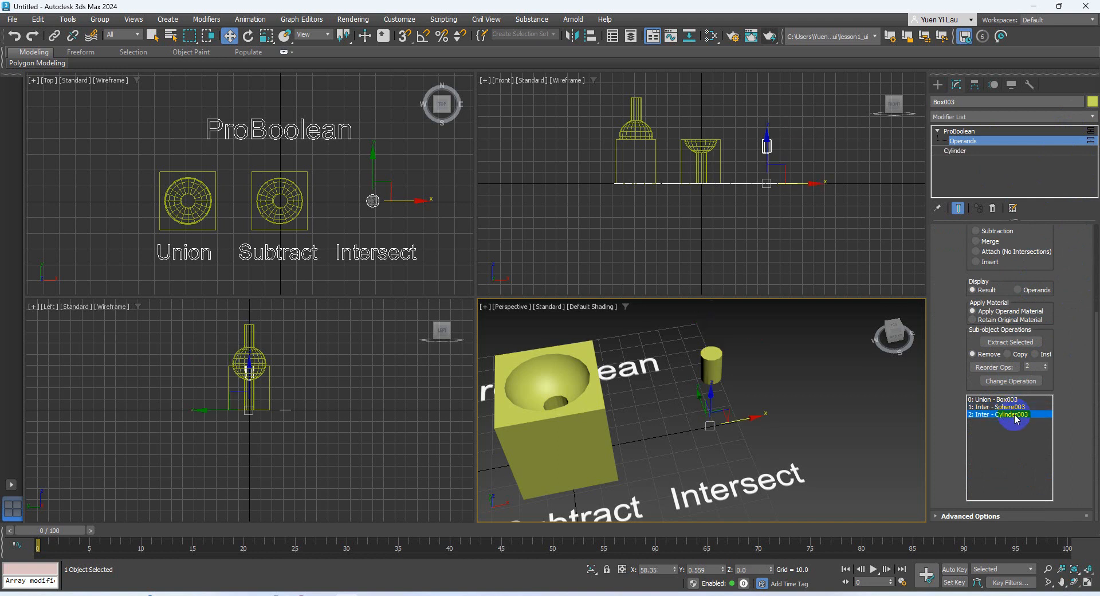
pyautogui.moveTo(589, 418); pyautogui.dragTo(668, 381, button='middle')
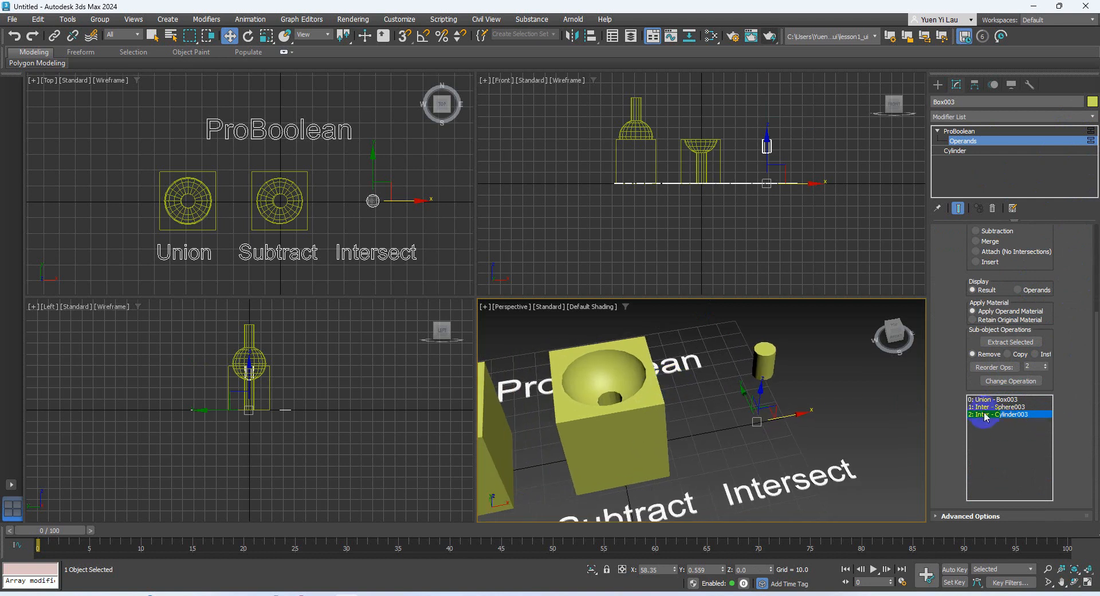
pyautogui.keyDown('ctrl'); pyautogui.click(1001, 408); pyautogui.keyUp('ctrl')
pyautogui.click(990, 140)
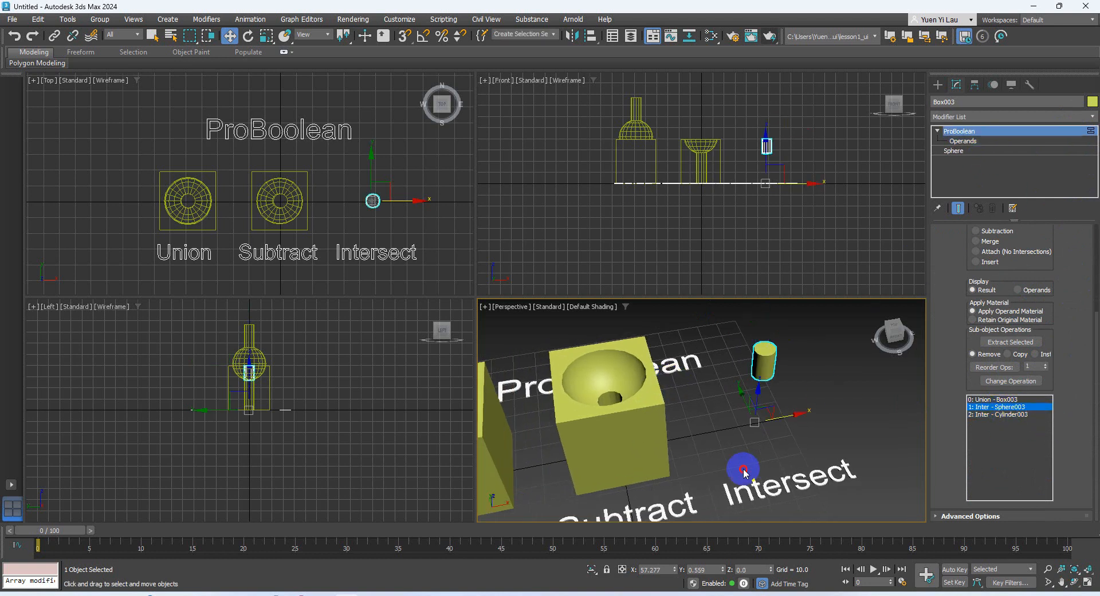
# - Select the Subtract object, enter its Operands sub-object level and bring its operand list into reach
pyautogui.click(620, 424)
pyautogui.keyDown('alt'); pyautogui.moveTo(646, 418); pyautogui.dragTo(747, 393, button='middle'); pyautogui.keyUp('alt')
pyautogui.scroll(5, 746, 394)
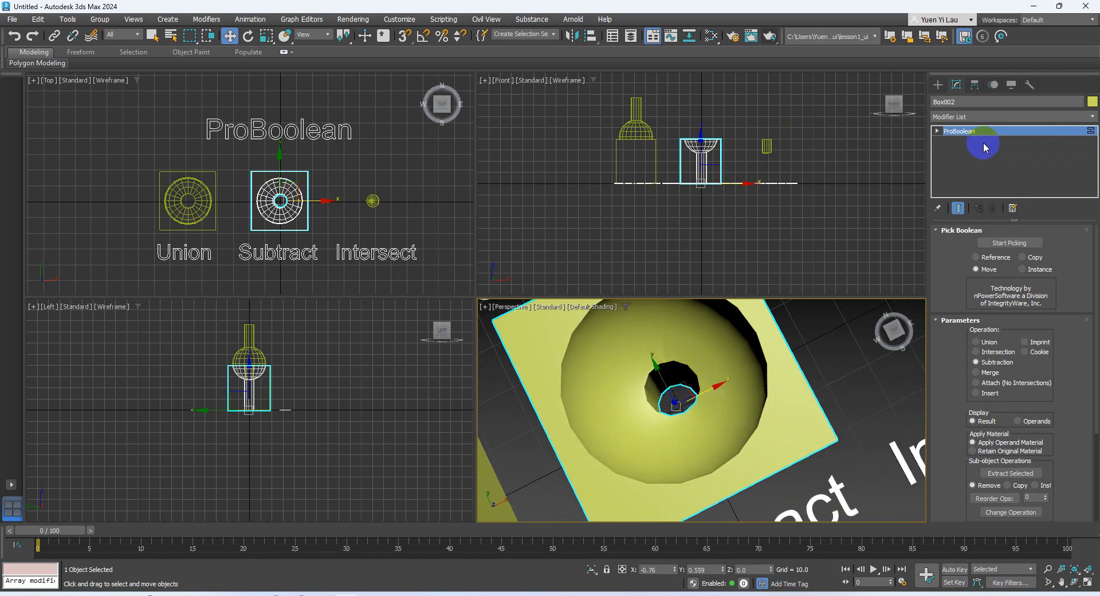
pyautogui.click(938, 132)
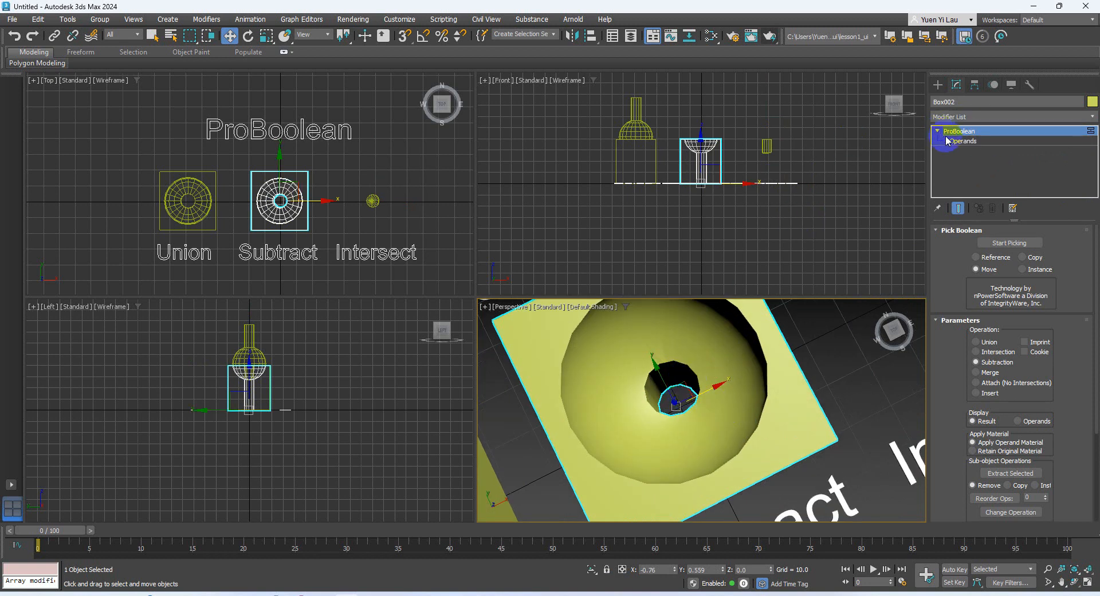
pyautogui.click(953, 141)
pyautogui.moveTo(1077, 397); pyautogui.dragTo(1060, 355)
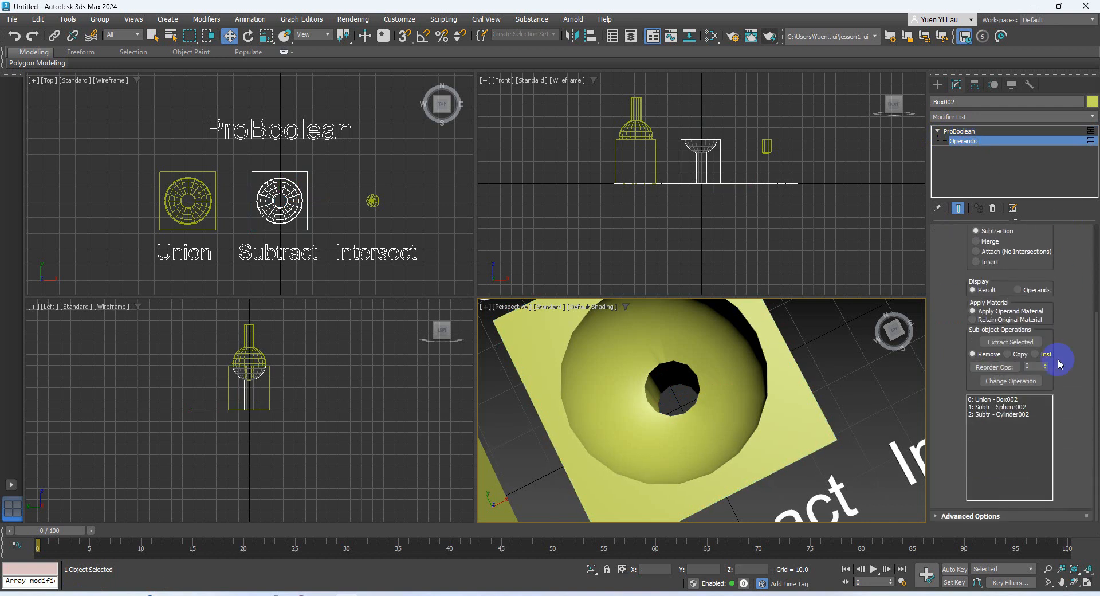
# - Extract the Cylinder002 operand from the Subtract ProBoolean with the Remove option
pyautogui.click(997, 414)
pyautogui.moveTo(704, 424)
pyautogui.keyDown('alt'); pyautogui.mouseDown(button='middle')
pyautogui.moveTo(693, 387)
pyautogui.moveTo(682, 406)
pyautogui.moveTo(695, 405)
pyautogui.mouseUp(button='middle'); pyautogui.keyUp('alt')
pyautogui.moveTo(714, 397)
pyautogui.mouseDown()
pyautogui.moveTo(631, 394)
pyautogui.moveTo(663, 401)
pyautogui.moveTo(750, 375)
pyautogui.moveTo(696, 387)
pyautogui.moveTo(734, 401)
pyautogui.mouseUp()
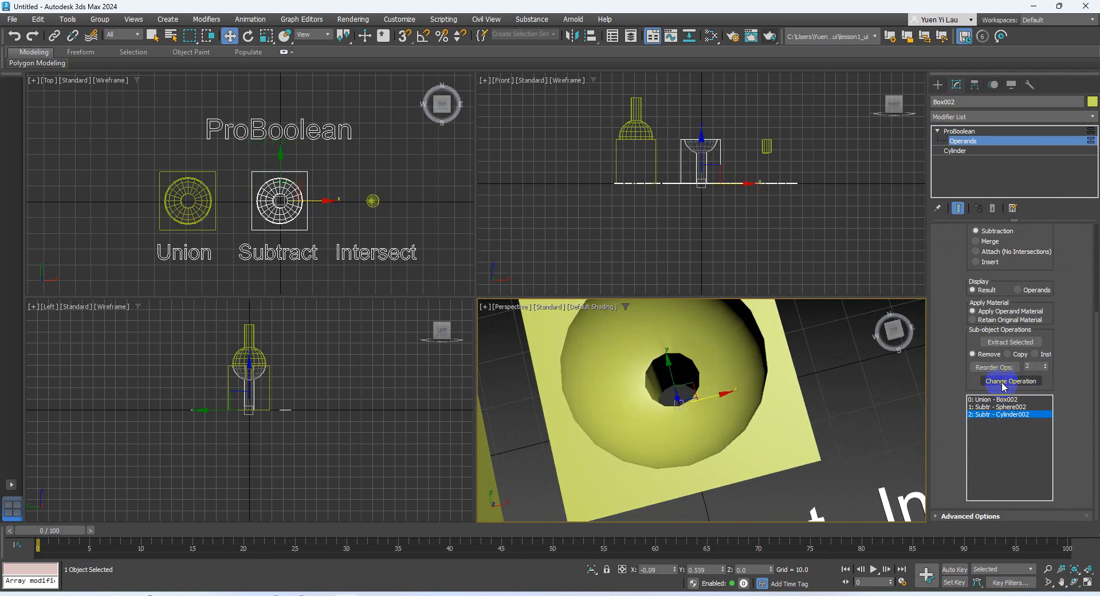
pyautogui.click(1004, 343)
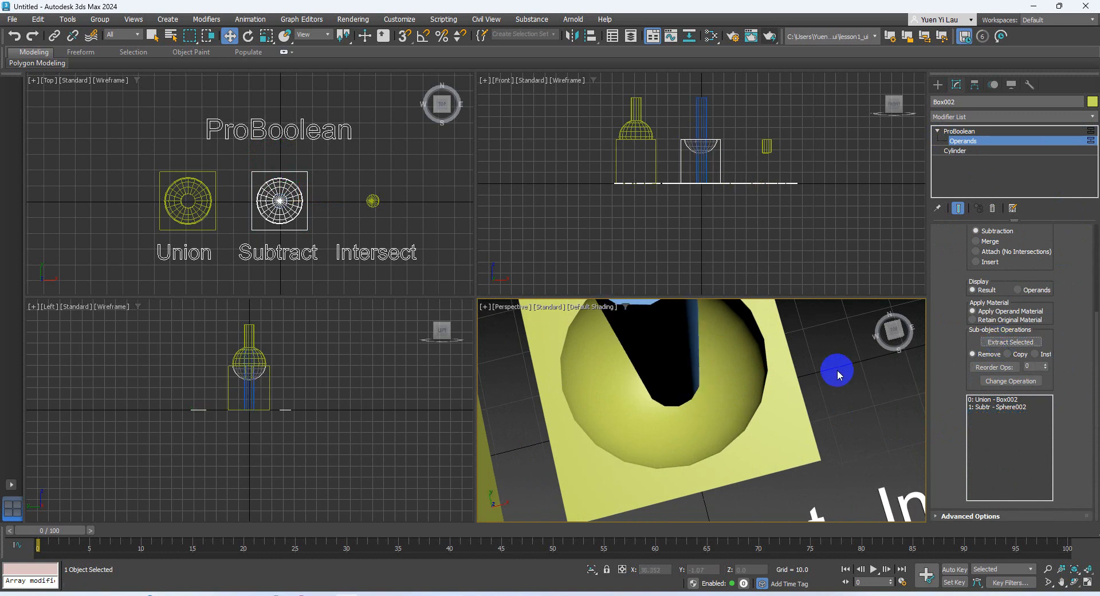
# - Try to select and move the extracted cylinder while still at the Operands level, and undo the move
pyautogui.scroll(-5, 837, 370)
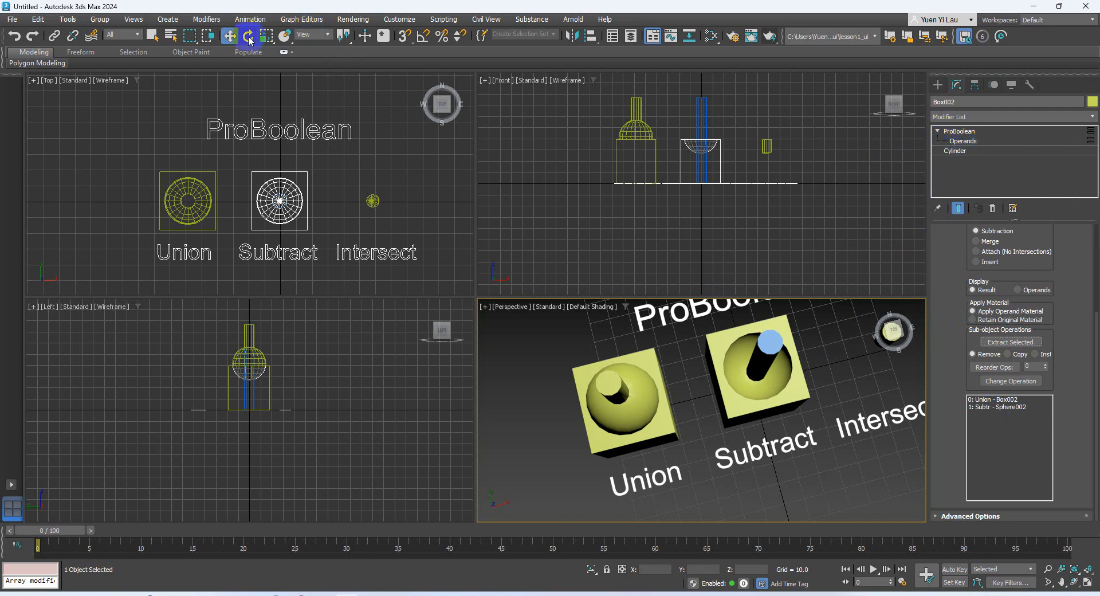
pyautogui.click(151, 35)
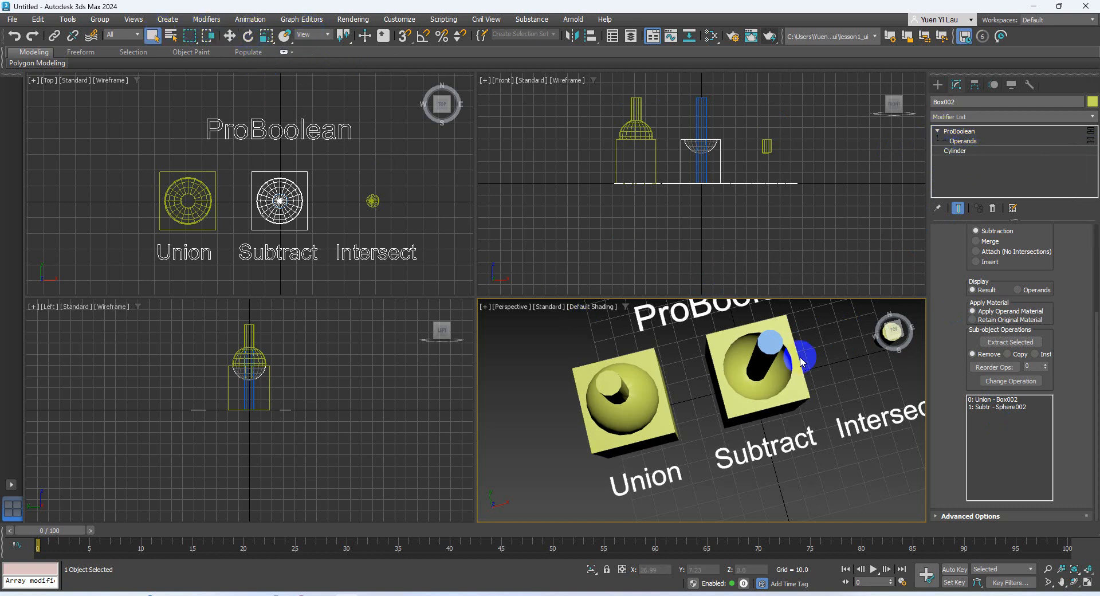
pyautogui.click(762, 342)
pyautogui.click(229, 35)
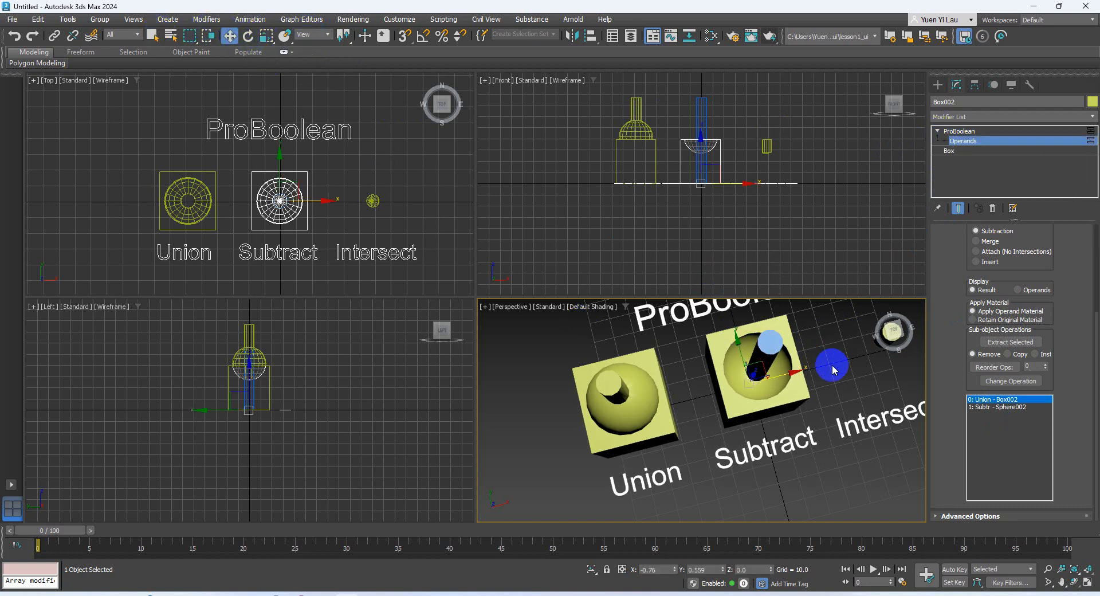
pyautogui.moveTo(761, 362); pyautogui.dragTo(774, 359)
pyautogui.hotkey('ctrl', 'z')
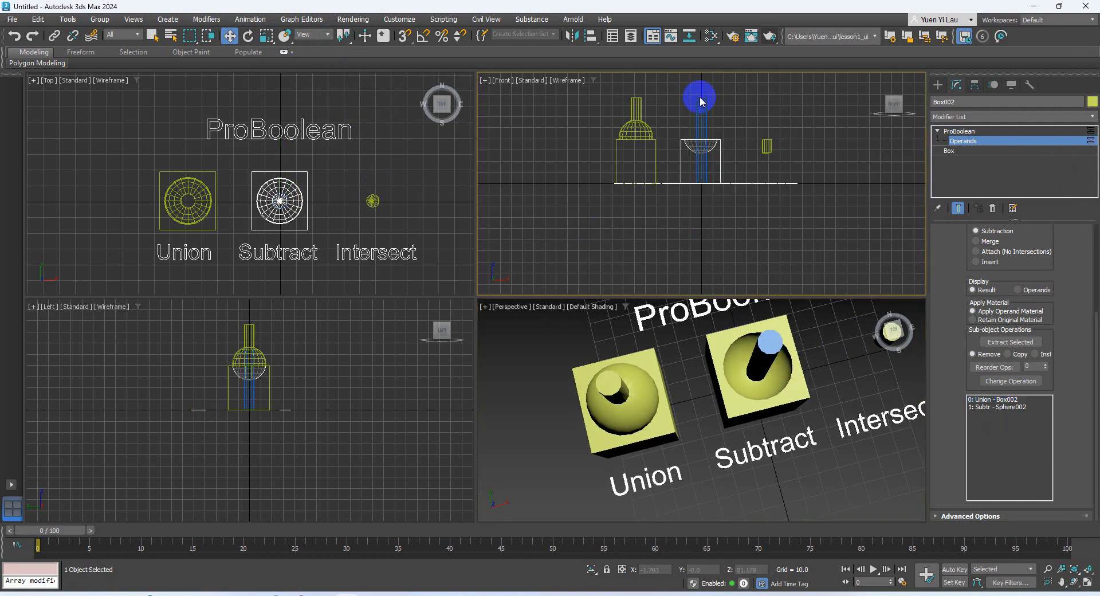
# - Leave the Operands level of the Subtract object and select the extracted blue cylinder as a separate object
pyautogui.click(699, 96)
pyautogui.click(974, 140)
pyautogui.click(847, 140)
pyautogui.click(711, 115)
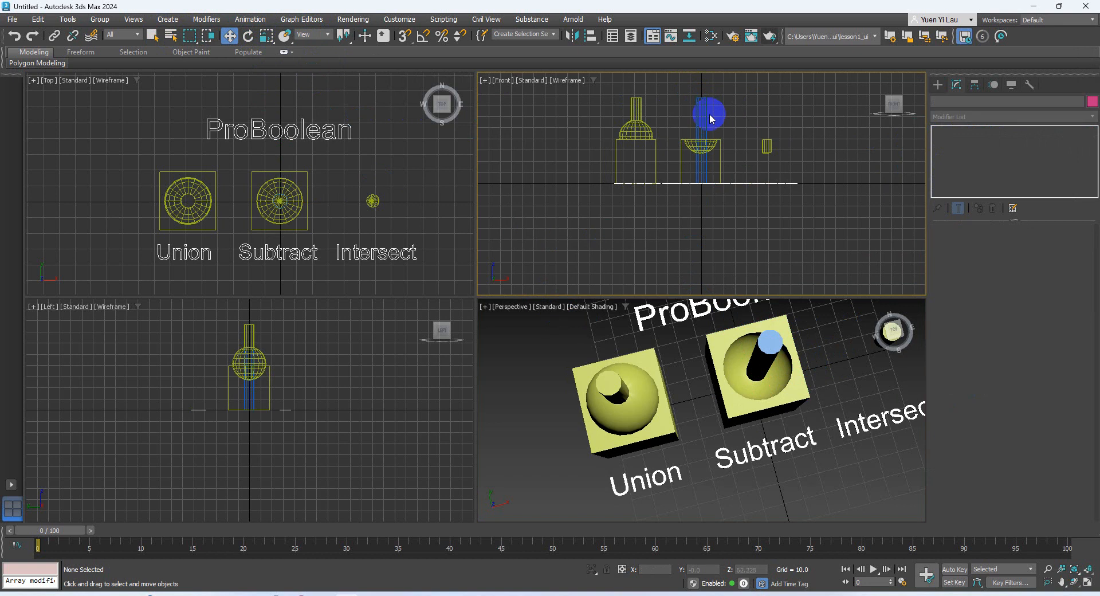
pyautogui.moveTo(729, 181)
pyautogui.mouseDown()
pyautogui.moveTo(781, 181)
pyautogui.moveTo(585, 181)
pyautogui.moveTo(754, 182)
pyautogui.moveTo(728, 183)
pyautogui.mouseUp()
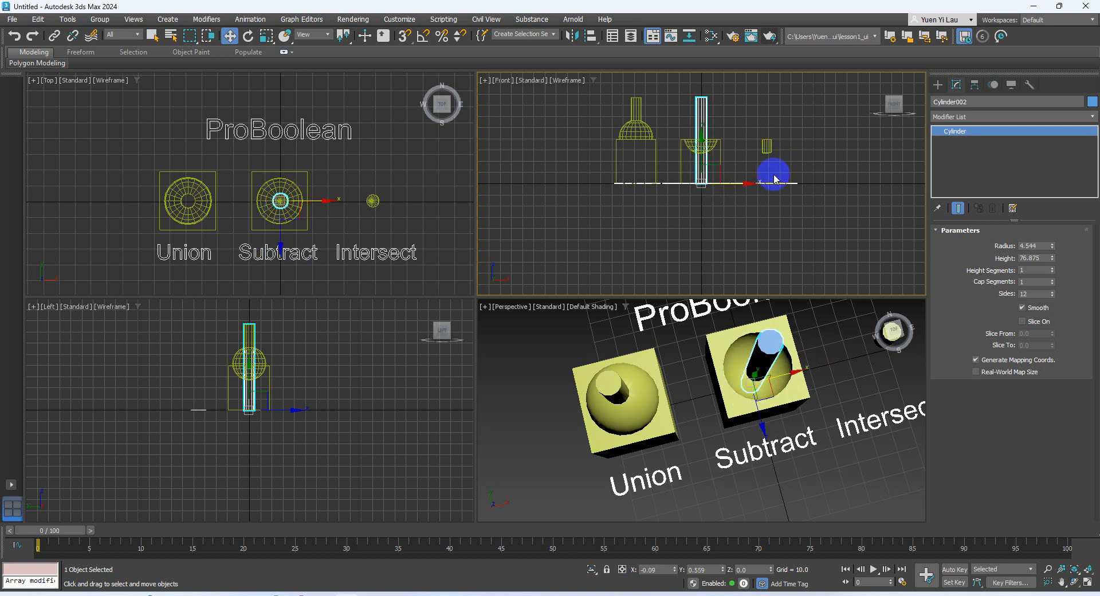
# - Select the Union object, maximize the Perspective viewport, and bring the object's ProBoolean operand list into reach
pyautogui.click(694, 446)
pyautogui.click(660, 384)
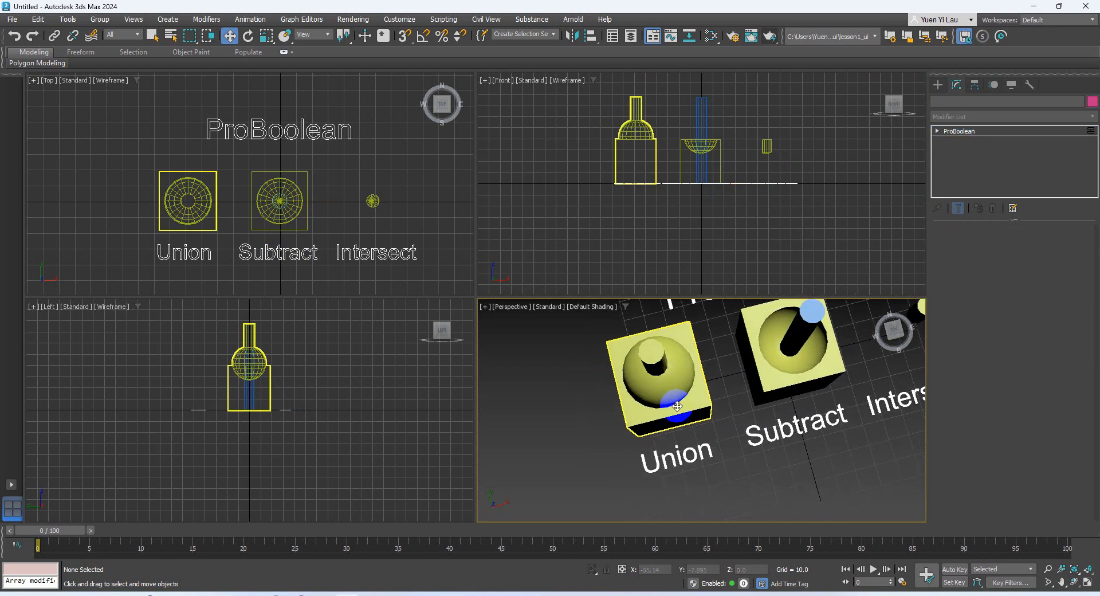
pyautogui.click(1091, 587)
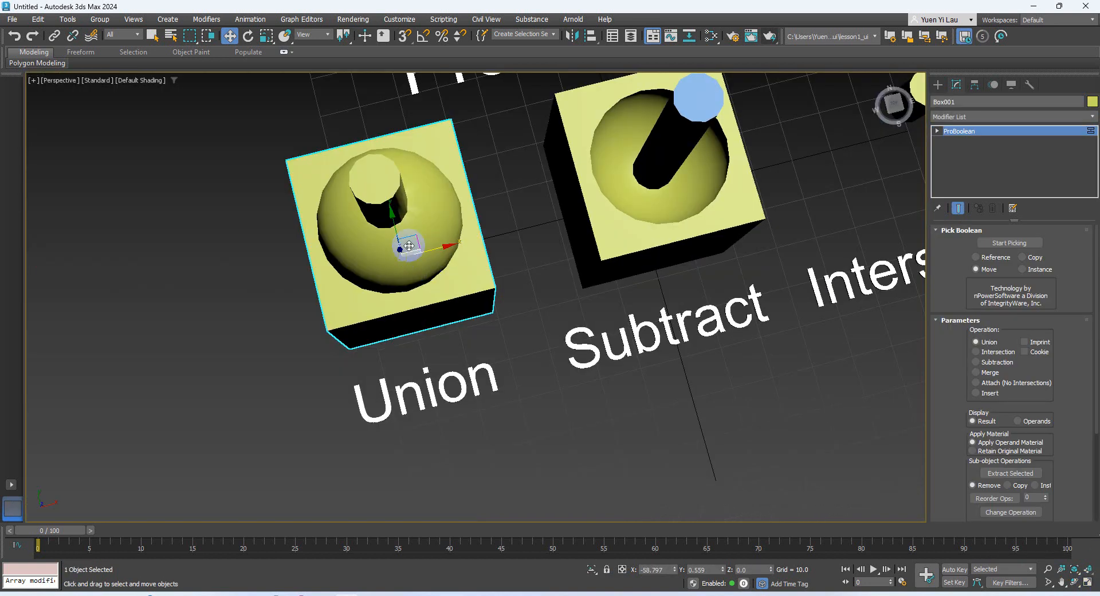
pyautogui.keyDown('alt'); pyautogui.moveTo(400, 243); pyautogui.dragTo(466, 292, button='middle'); pyautogui.keyUp('alt')
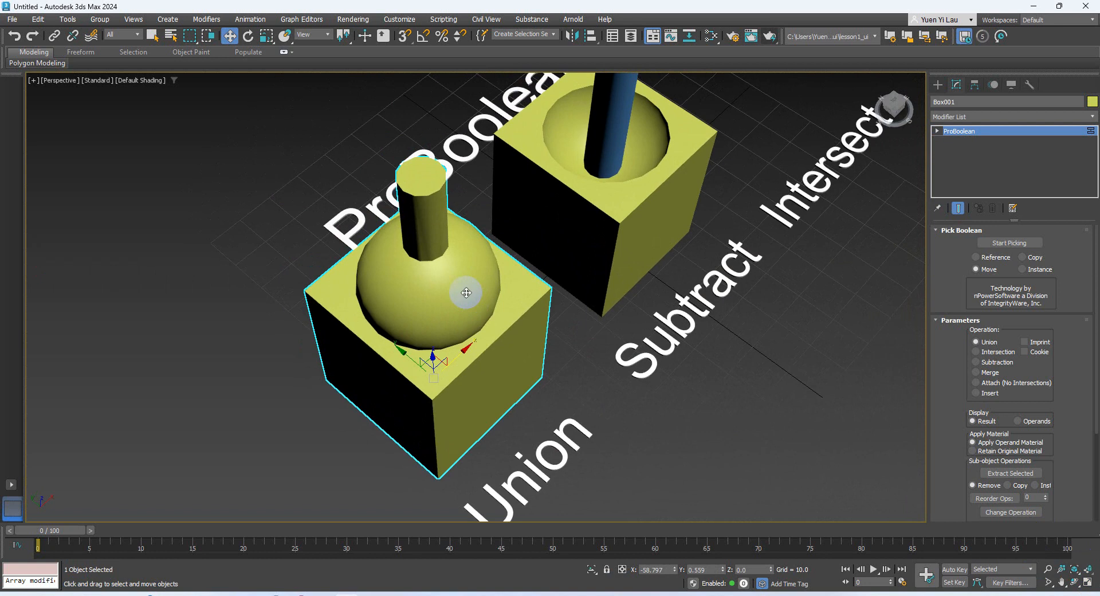
pyautogui.click(603, 464)
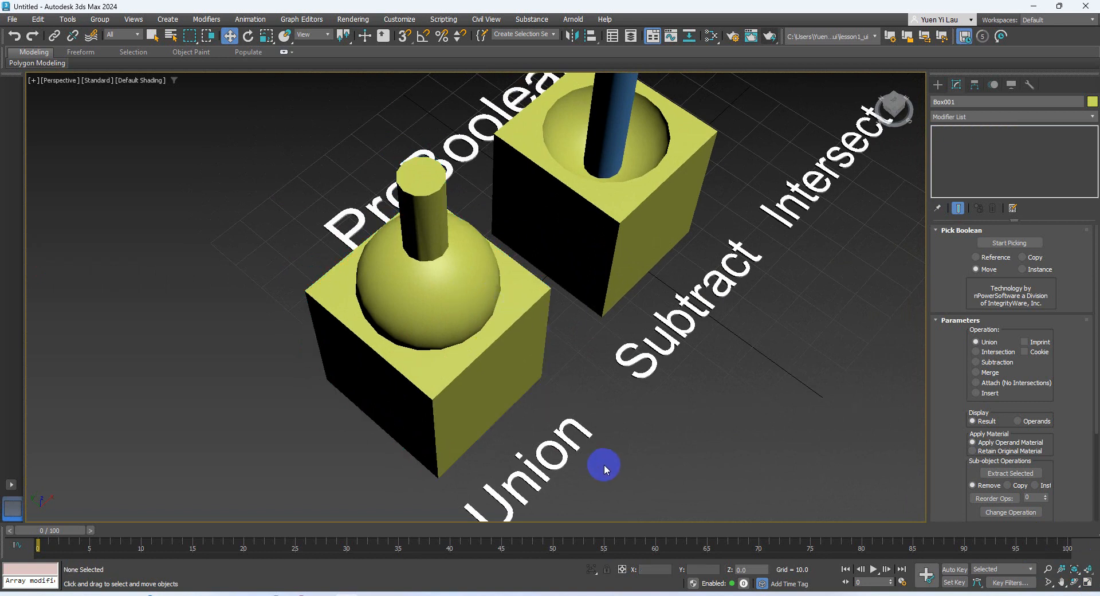
pyautogui.click(421, 284)
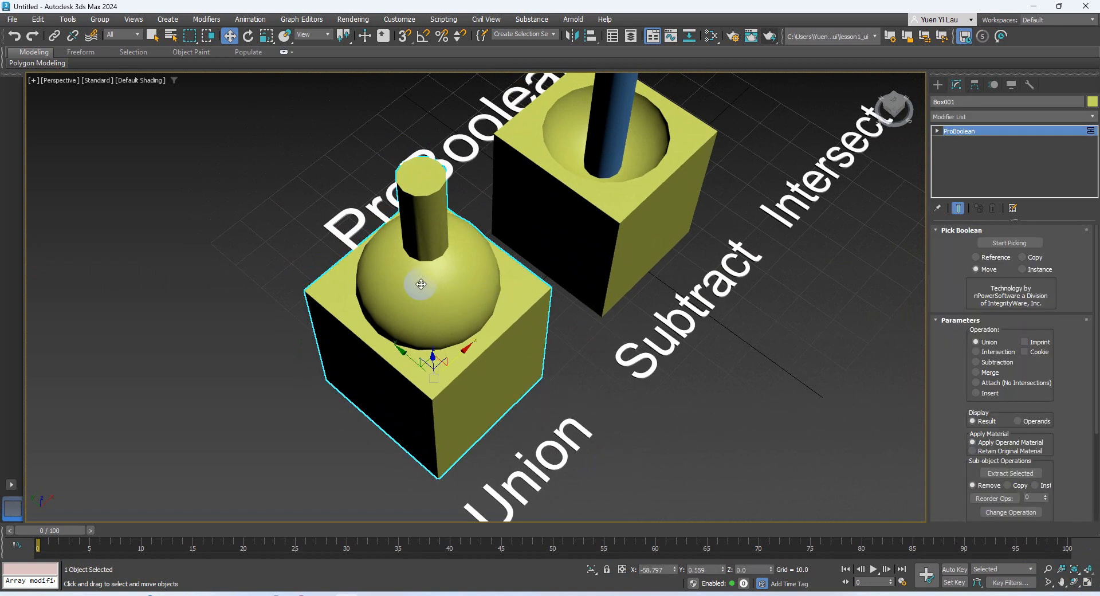
pyautogui.moveTo(961, 401); pyautogui.dragTo(959, 314)
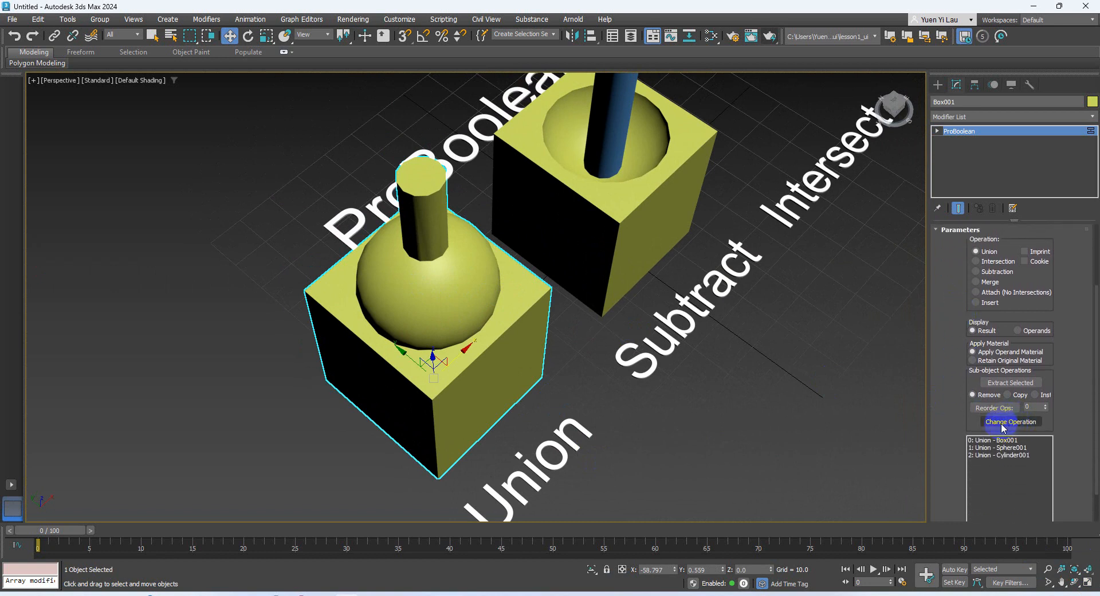
# - Go through the box, sphere and cylinder operands of the Union ProBoolean one after another
pyautogui.click(1006, 442)
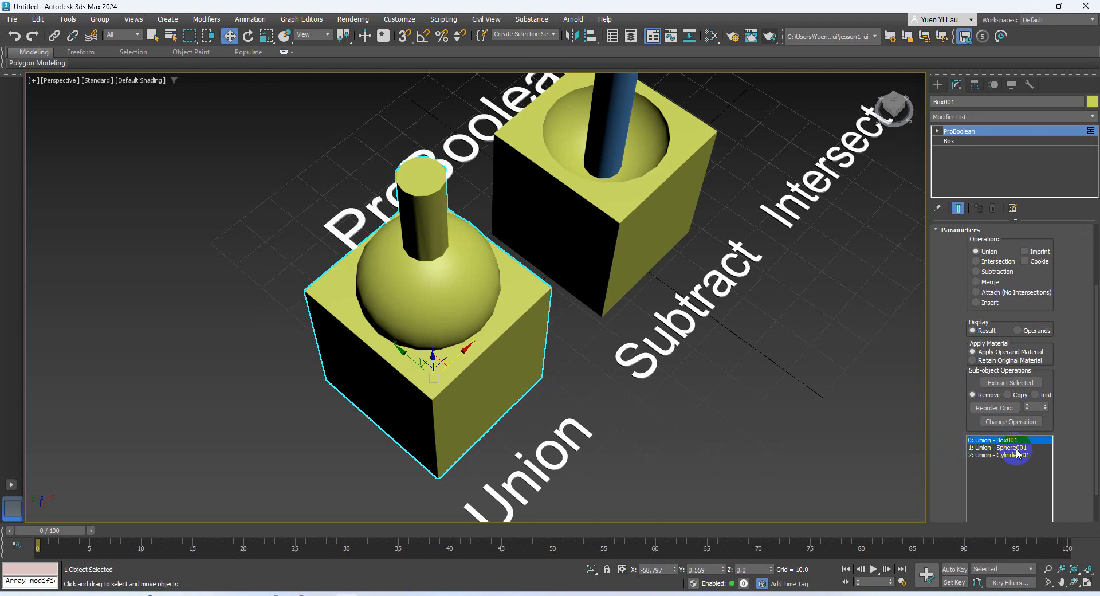
pyautogui.click(1012, 448)
pyautogui.click(1014, 457)
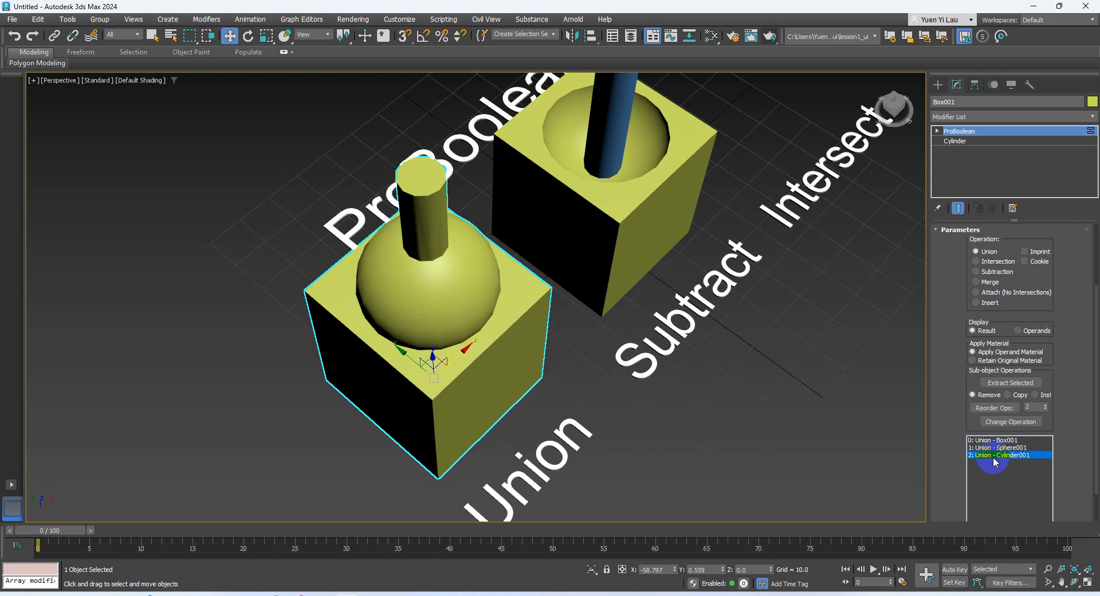
pyautogui.click(985, 441)
pyautogui.click(985, 448)
pyautogui.click(985, 456)
# - Change the operation of the Union object's Cylinder001 operand to Subtraction and look into the resulting hole from above
pyautogui.click(1012, 458)
pyautogui.click(1003, 457)
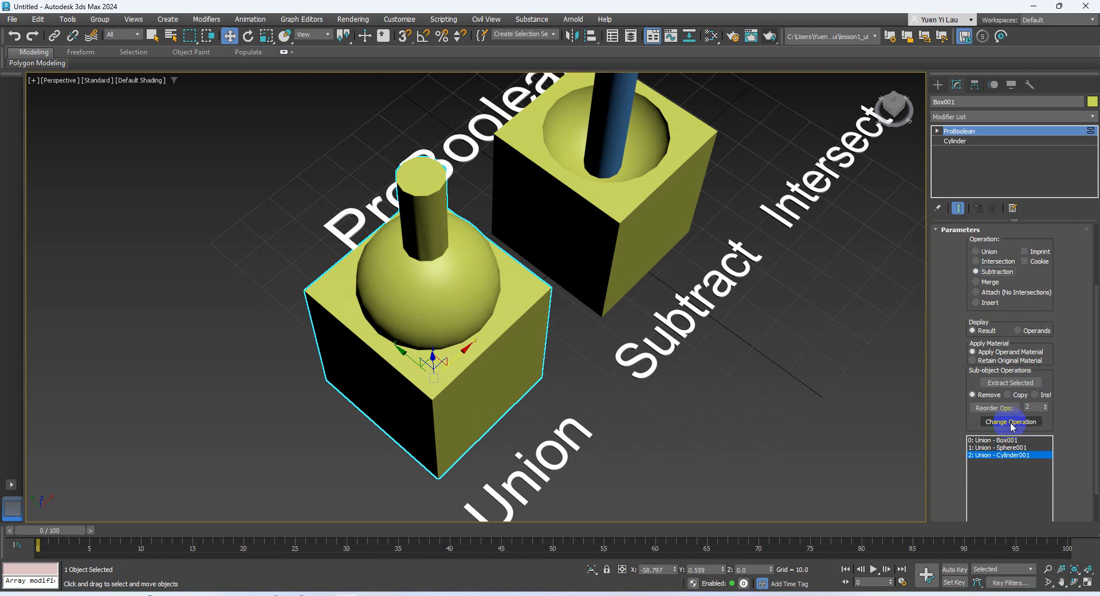
pyautogui.click(1011, 422)
pyautogui.keyDown('alt'); pyautogui.moveTo(339, 220); pyautogui.dragTo(550, 347, button='middle'); pyautogui.keyUp('alt')
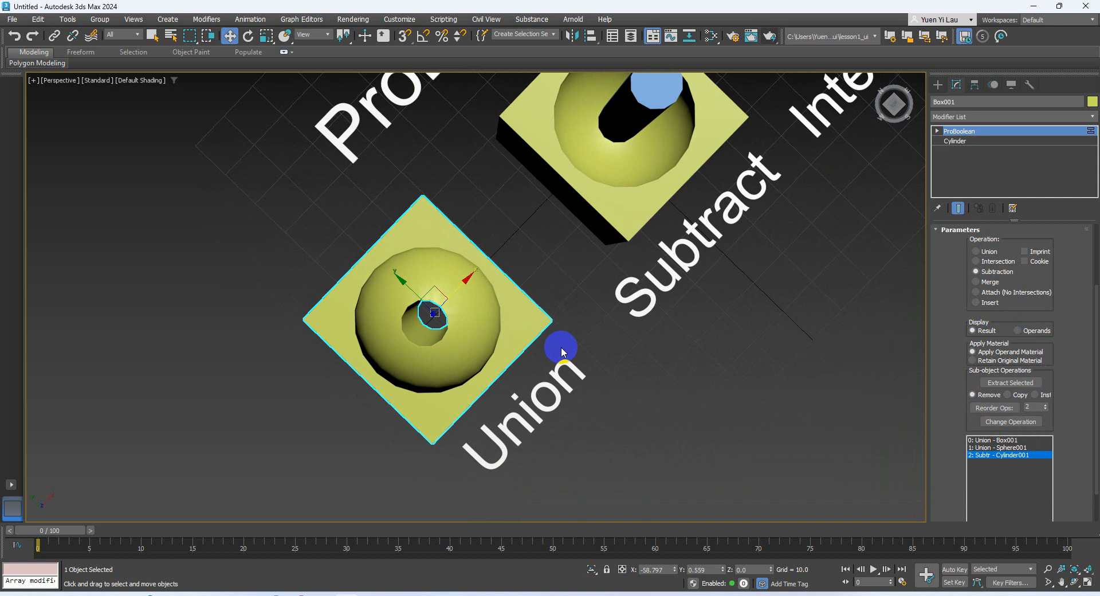